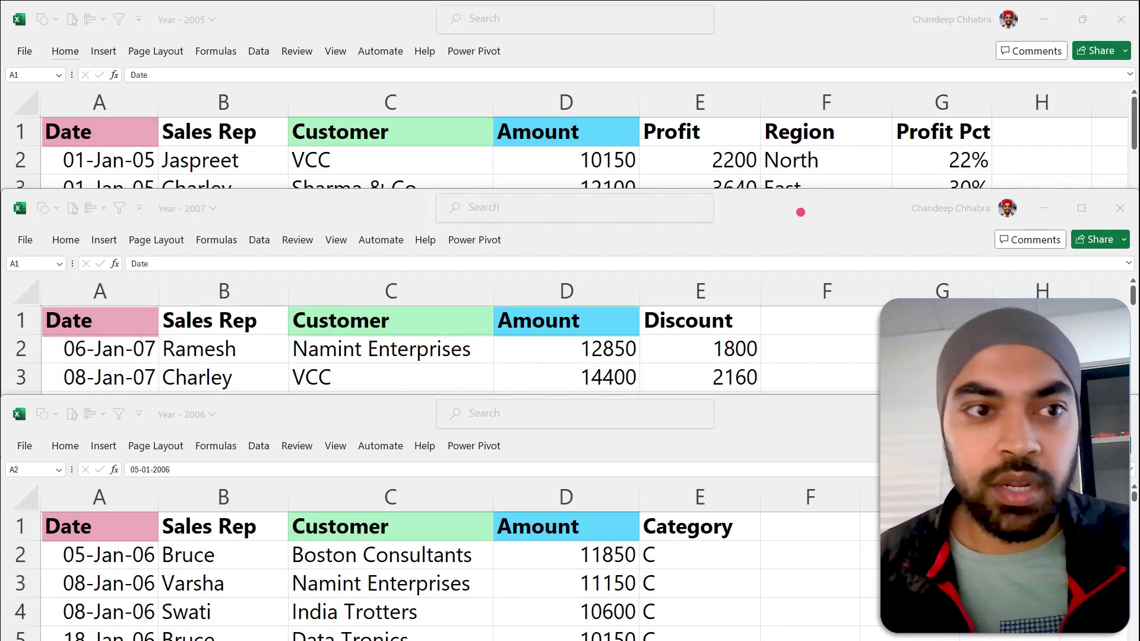
left_click_drag(186, 129, 593, 122)
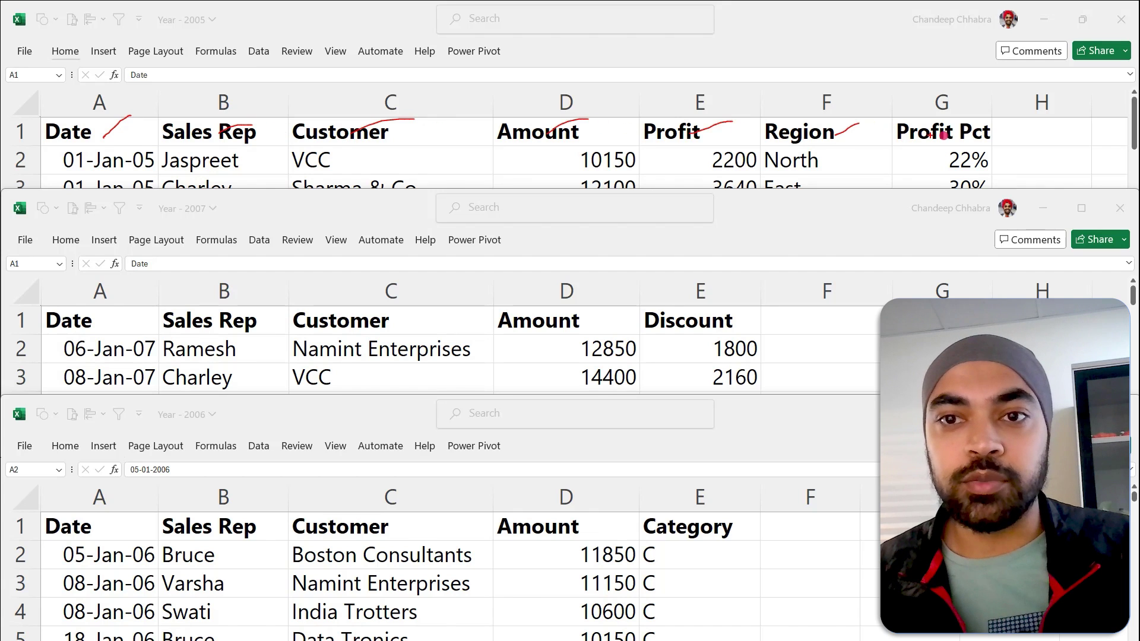
mouse_move(31, 292)
left_mouse_down()
mouse_move(98, 319)
mouse_move(713, 345)
mouse_move(765, 336)
left_mouse_up()
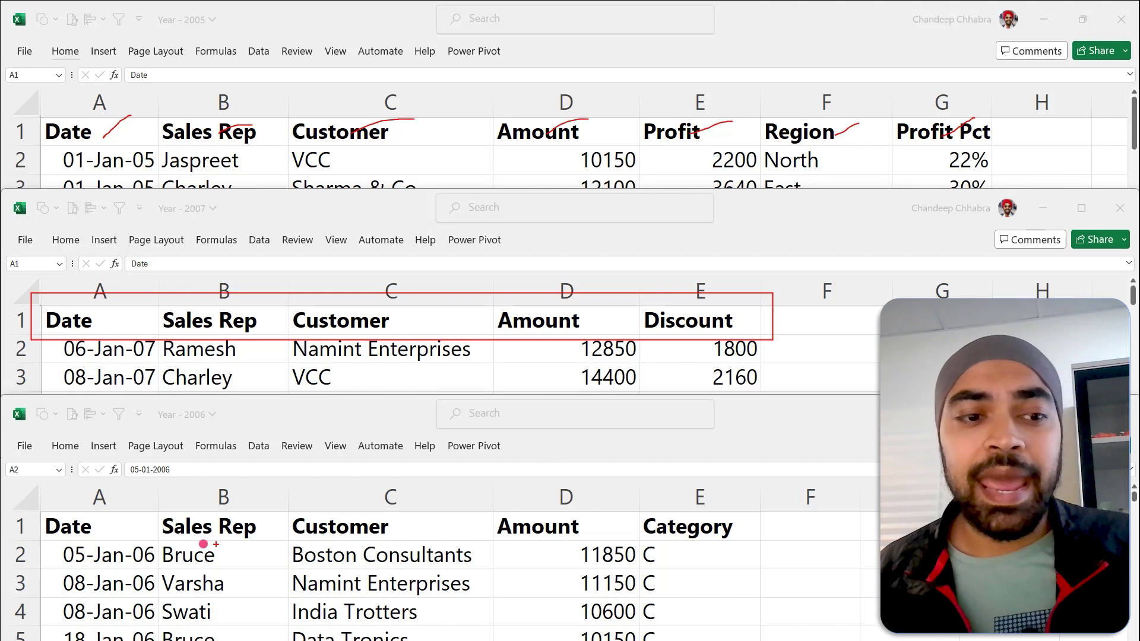
mouse_move(32, 507)
left_mouse_down()
mouse_move(537, 556)
mouse_move(841, 560)
left_mouse_up()
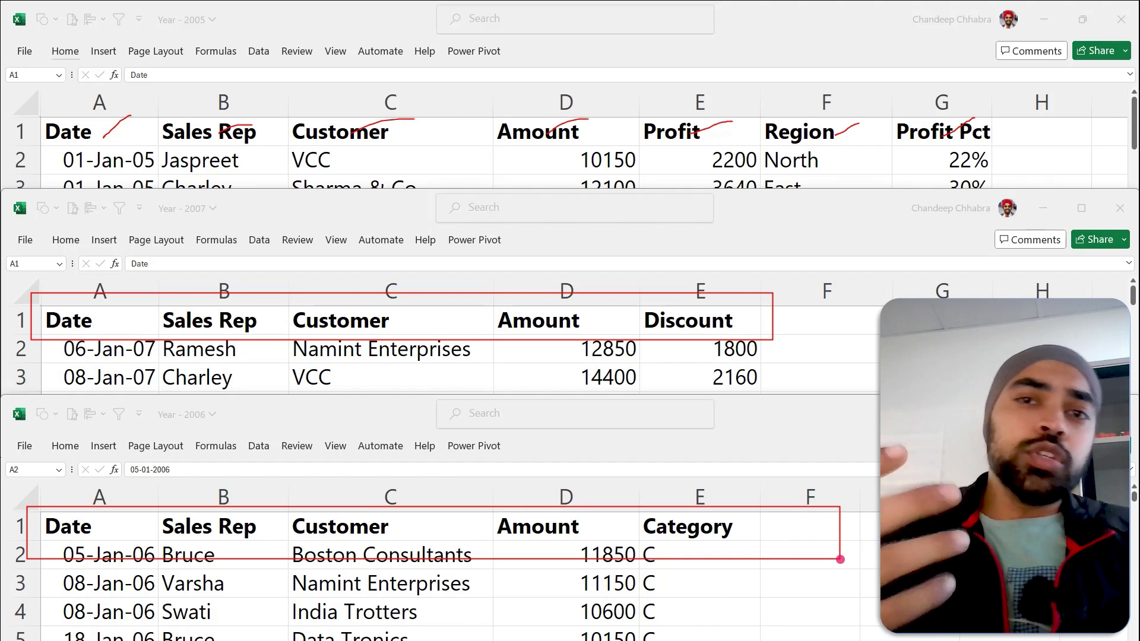
key("e")
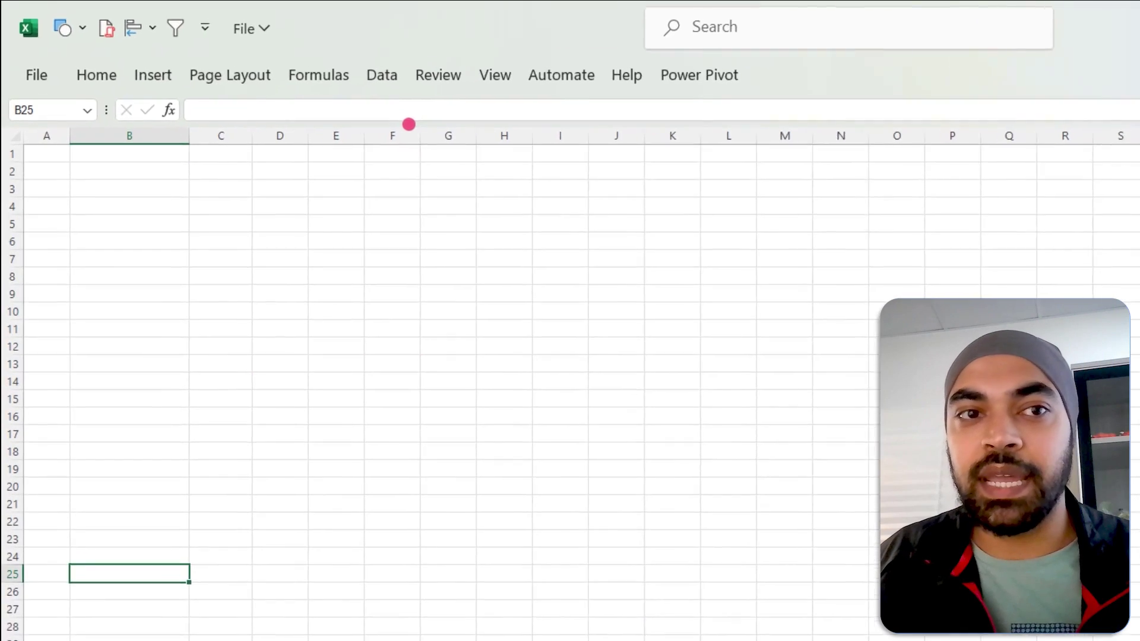
Step: Create a new blank query in the Power Query Editor
left_click(382, 75)
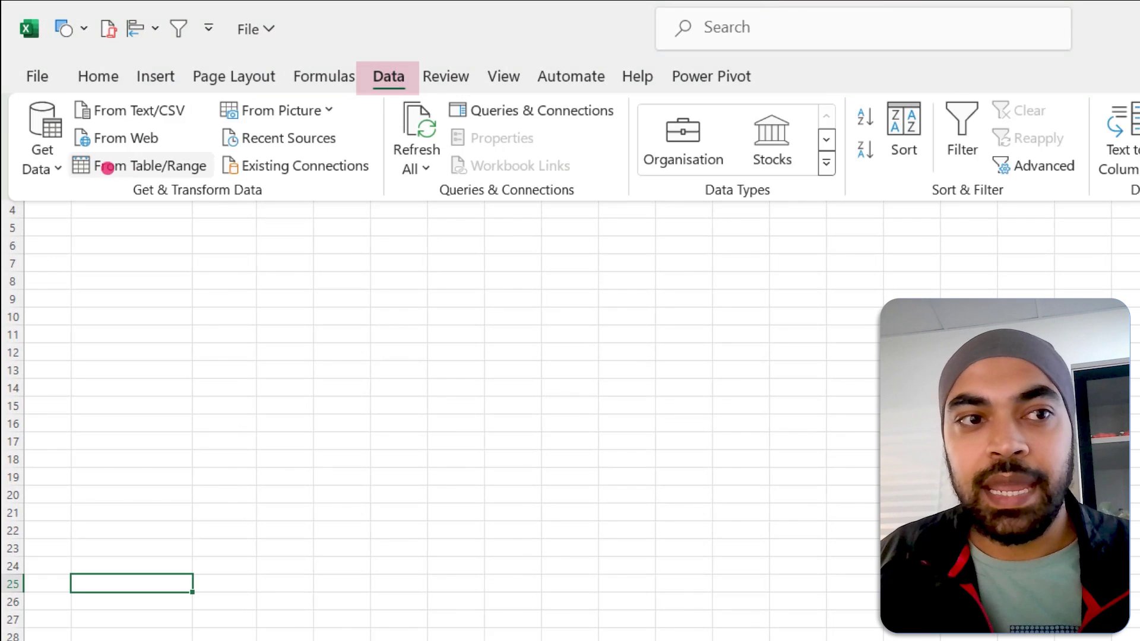
left_click(42, 153)
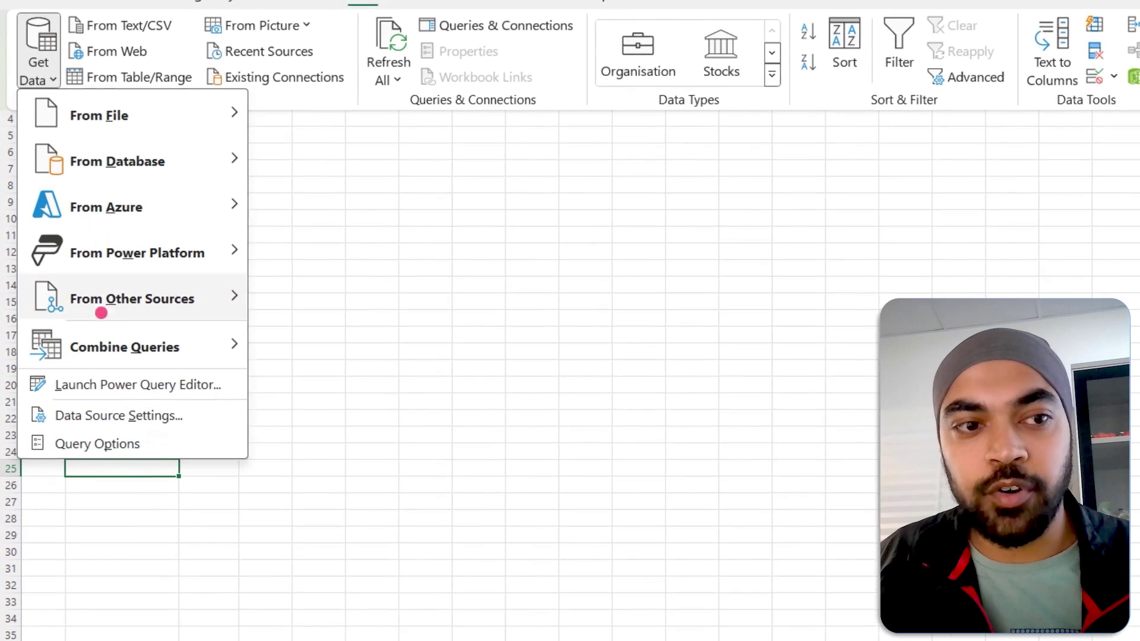
mouse_move(71, 376)
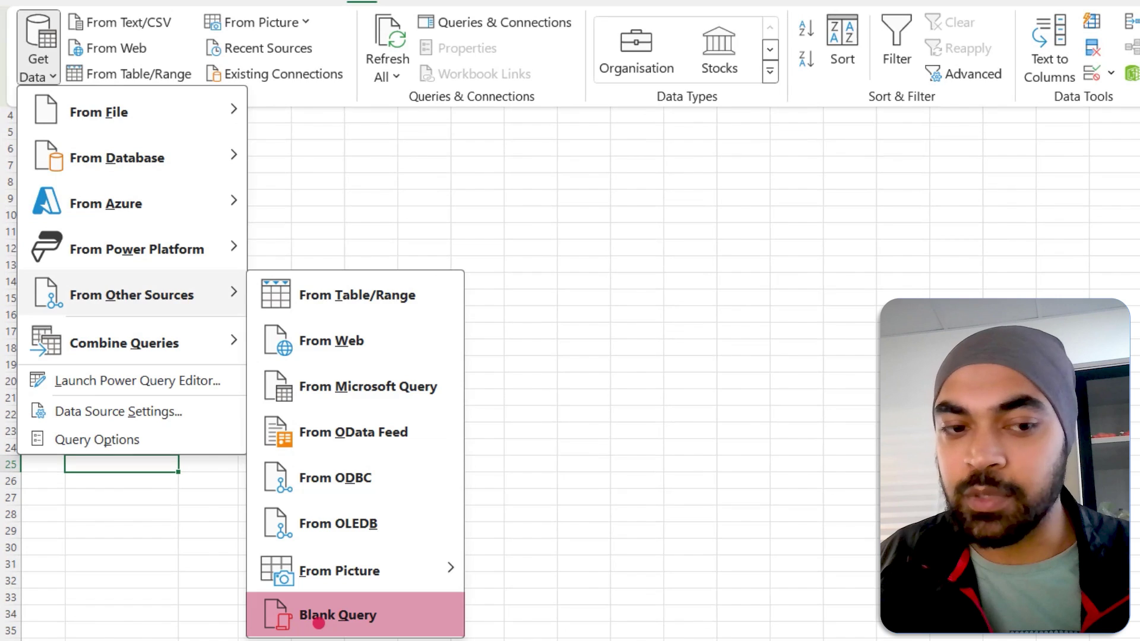
left_click(319, 618)
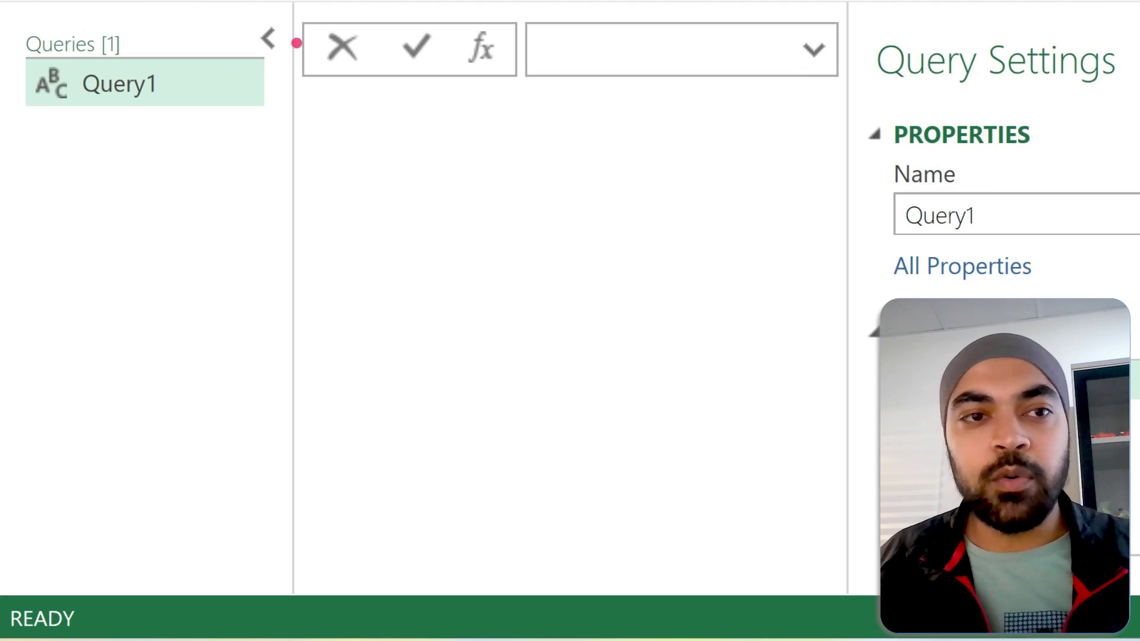
Step: Rename the query as BaseQuery, collapse the query list and widen the formula area
left_click(263, 41)
left_click(1044, 214)
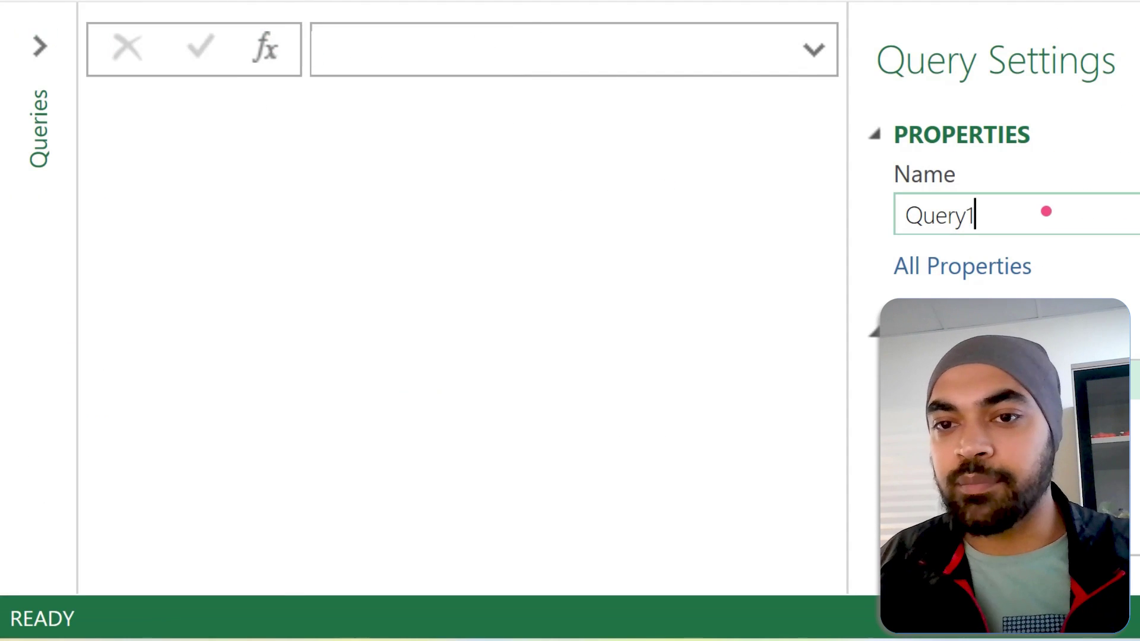
double_click(1046, 212)
type("Ba")
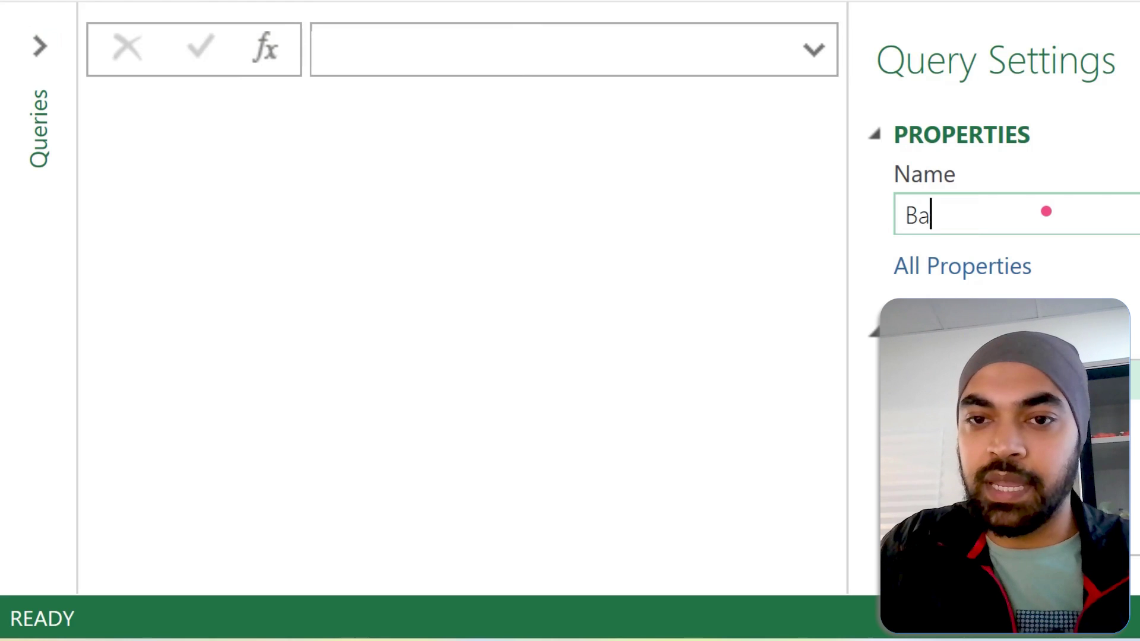
type("seQuery")
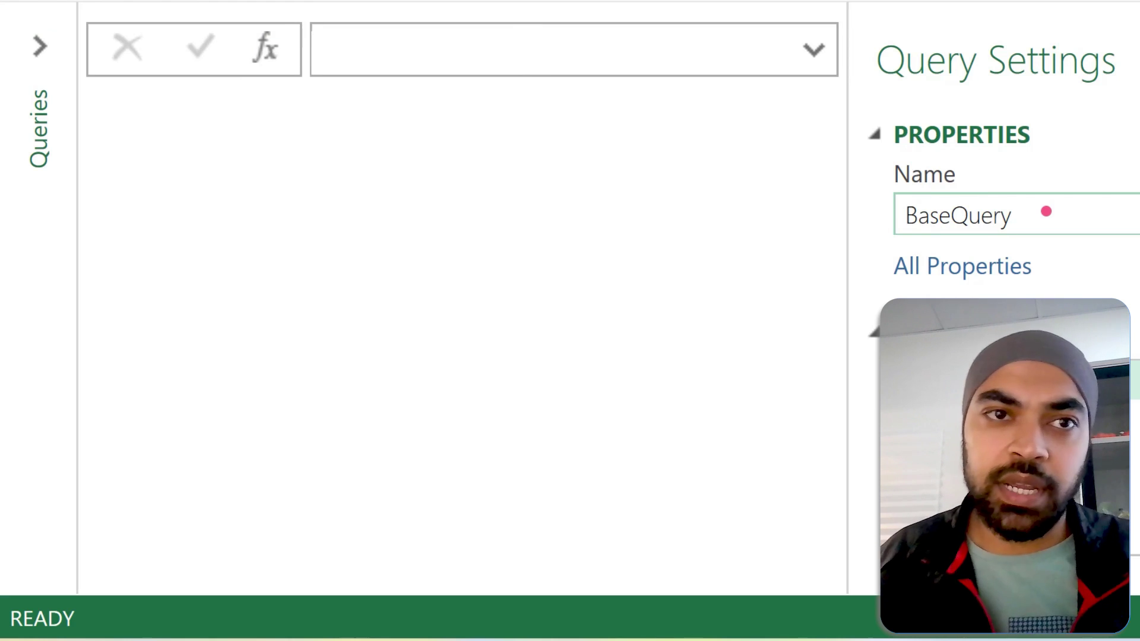
left_click_drag(850, 147, 1076, 145)
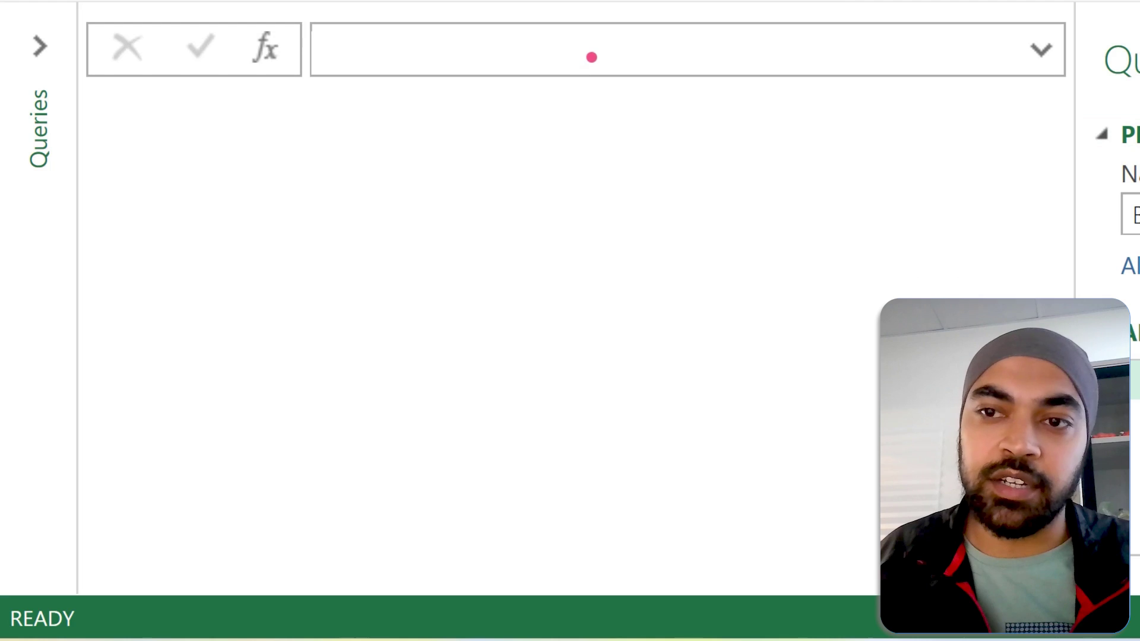
Step: Enter the source formula =Folder.Files("D:\Select Columns Demo\Sales Data") to load the folder's files
left_click(592, 51)
type("=")
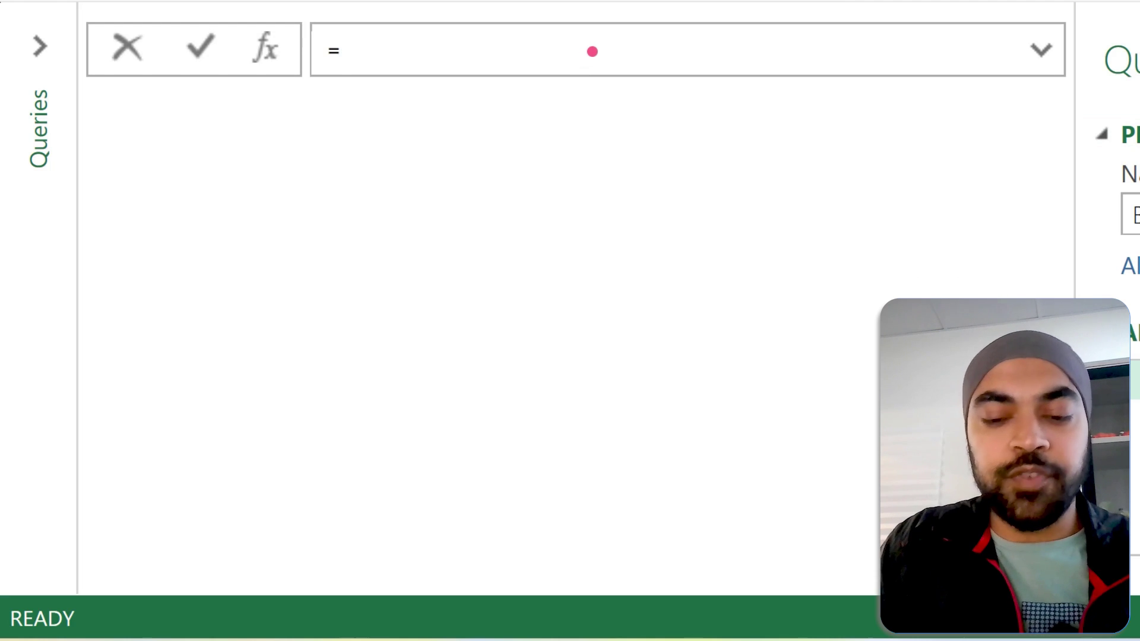
type("Folder.Files(")
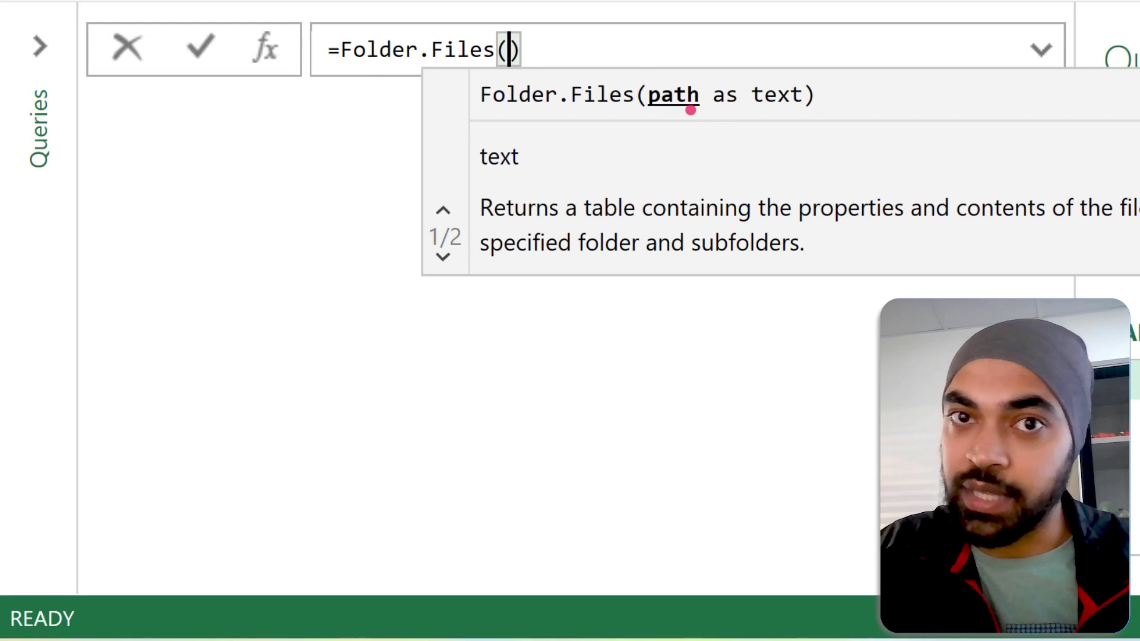
type("\"")
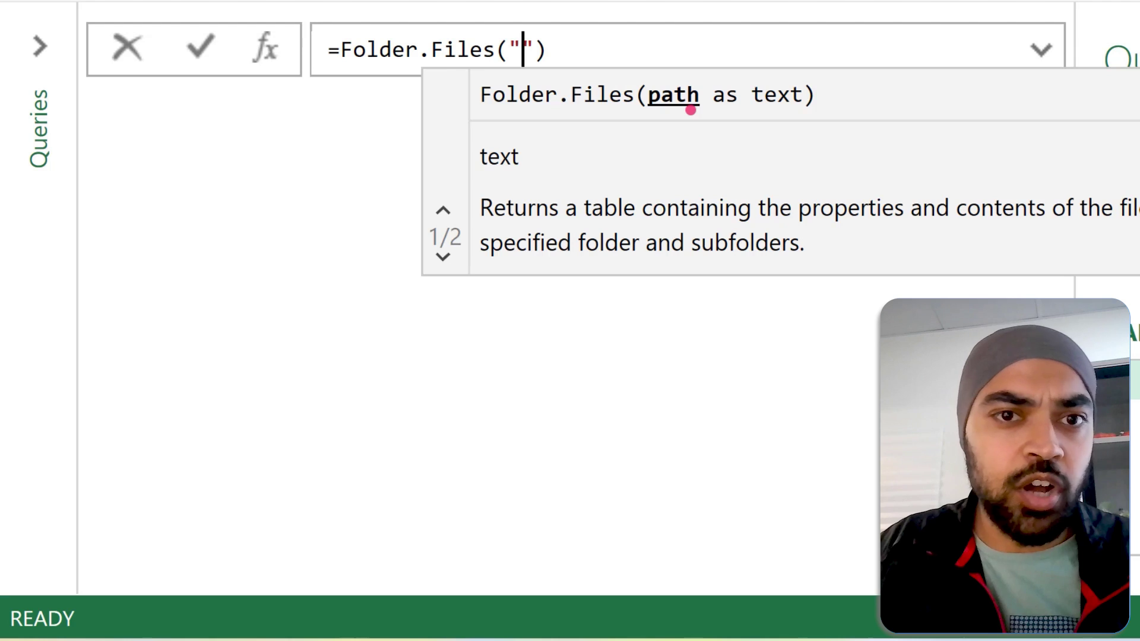
type("D:\\Select Columns Demo\\Sales Data")
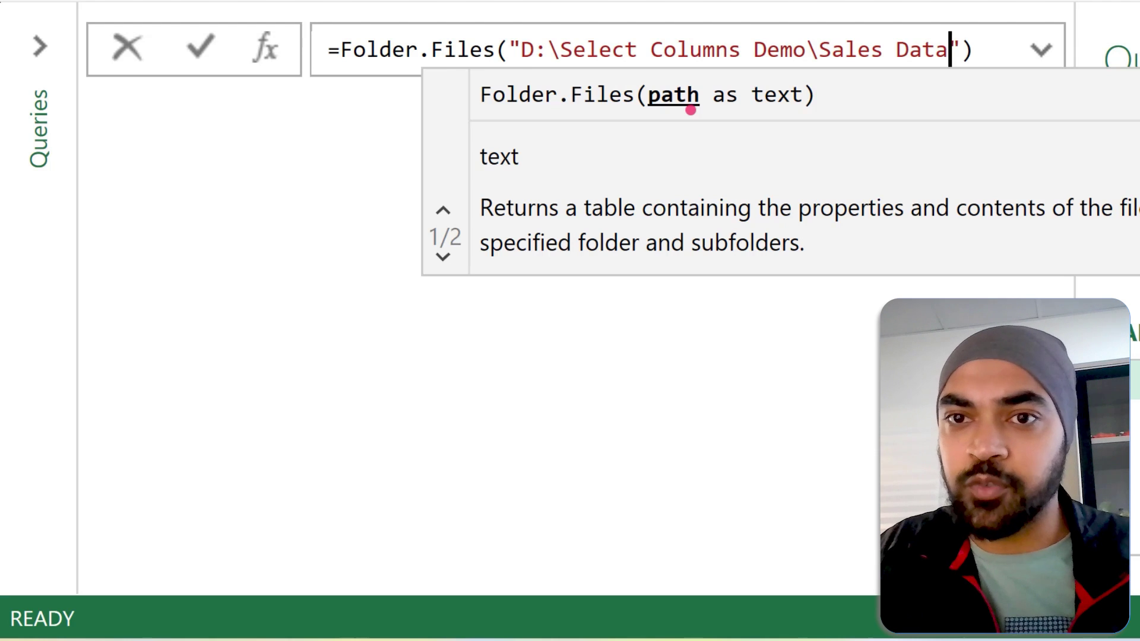
key("End")
key("Return")
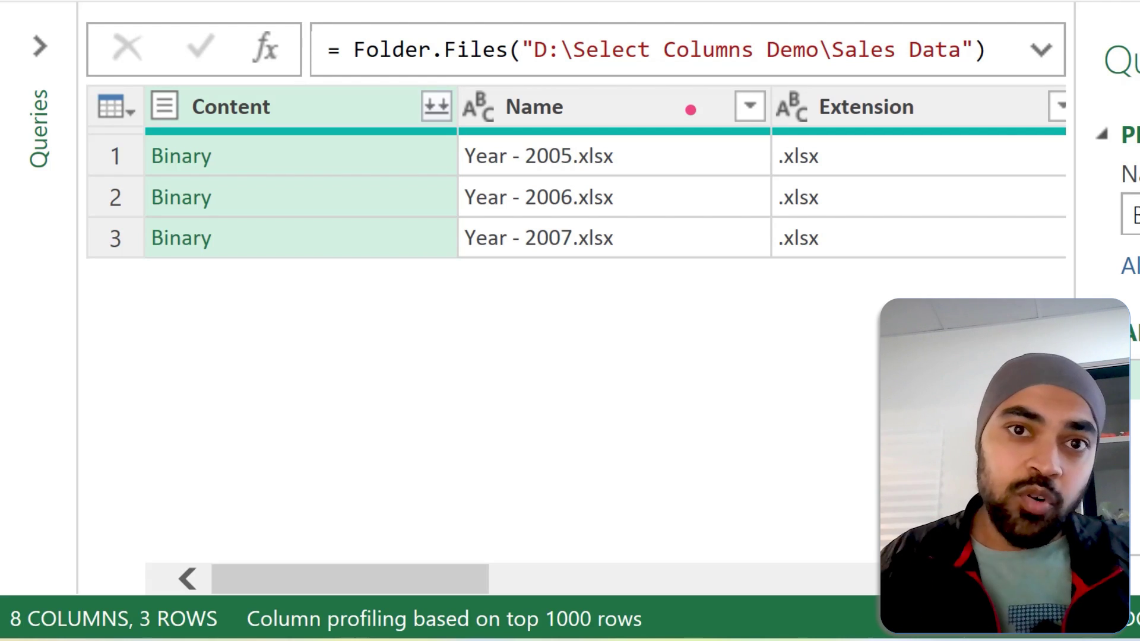
Step: Add a custom step after Source and rename it XlTable
left_click(286, 144)
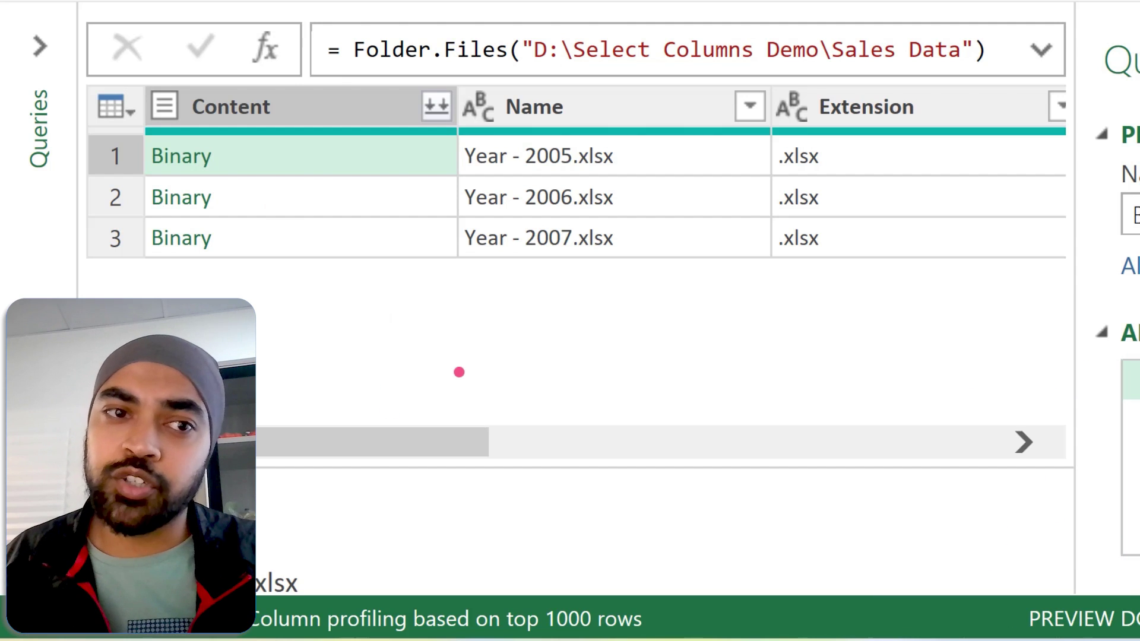
left_click(263, 49)
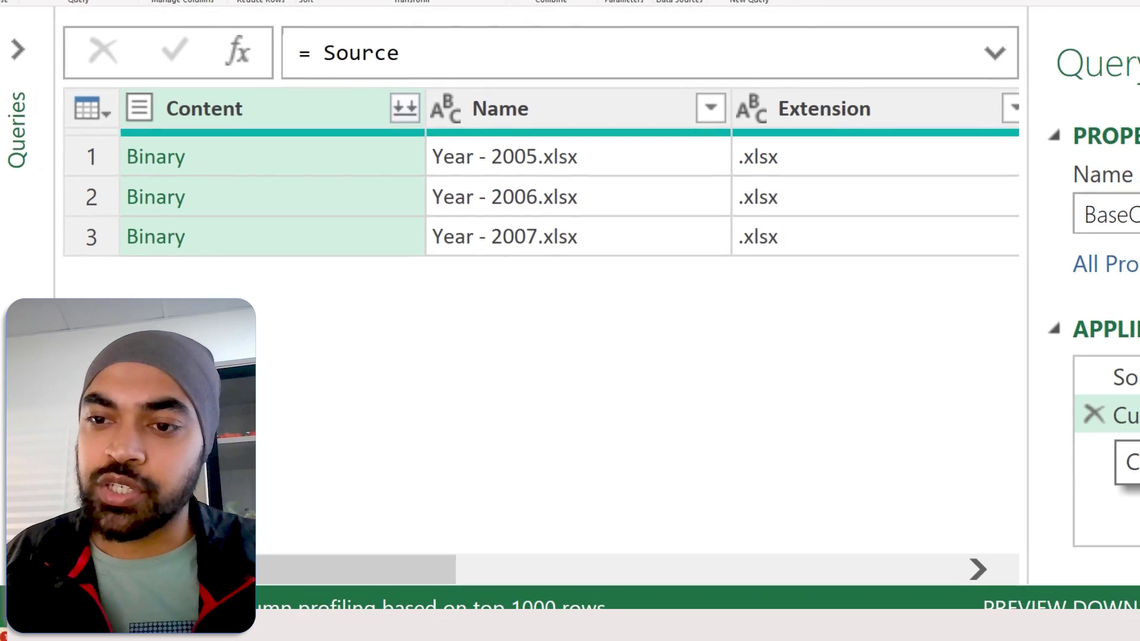
type("XlTable")
key("Return")
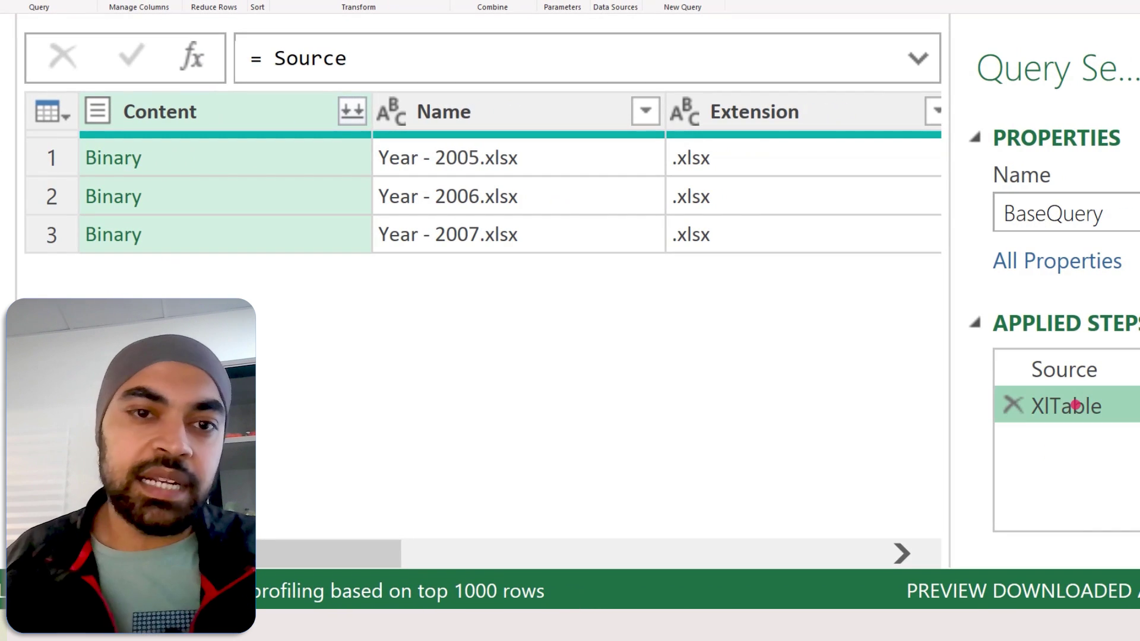
Step: Insert Table.TransformColumns( in front of Source in the XlTable step's formula
left_click(286, 55)
key("shift+End")
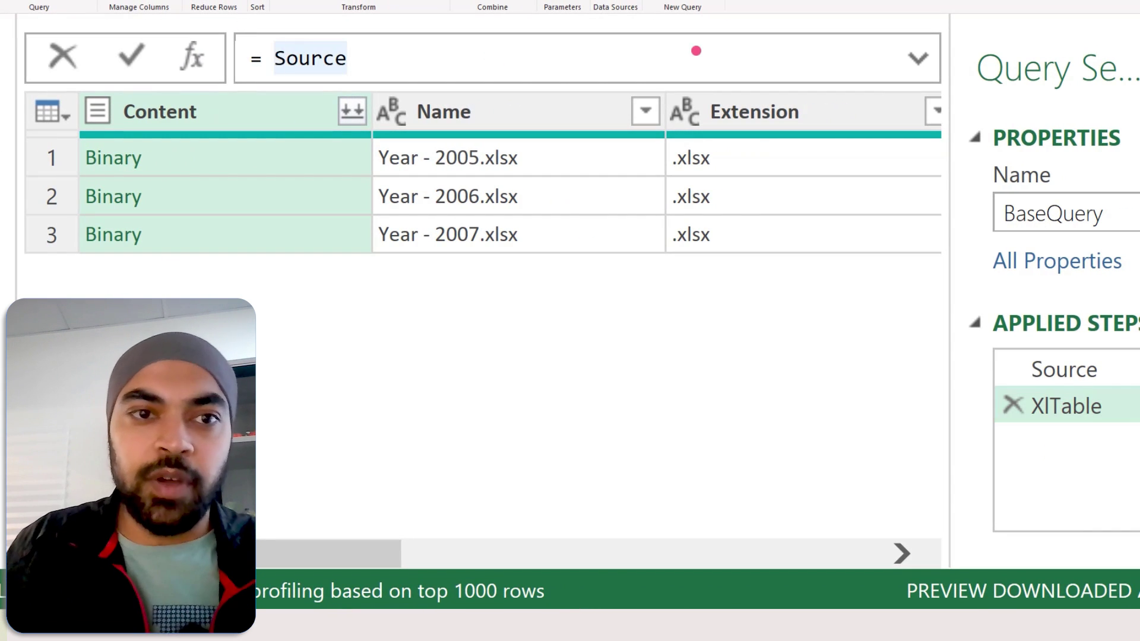
type("Table.Tran")
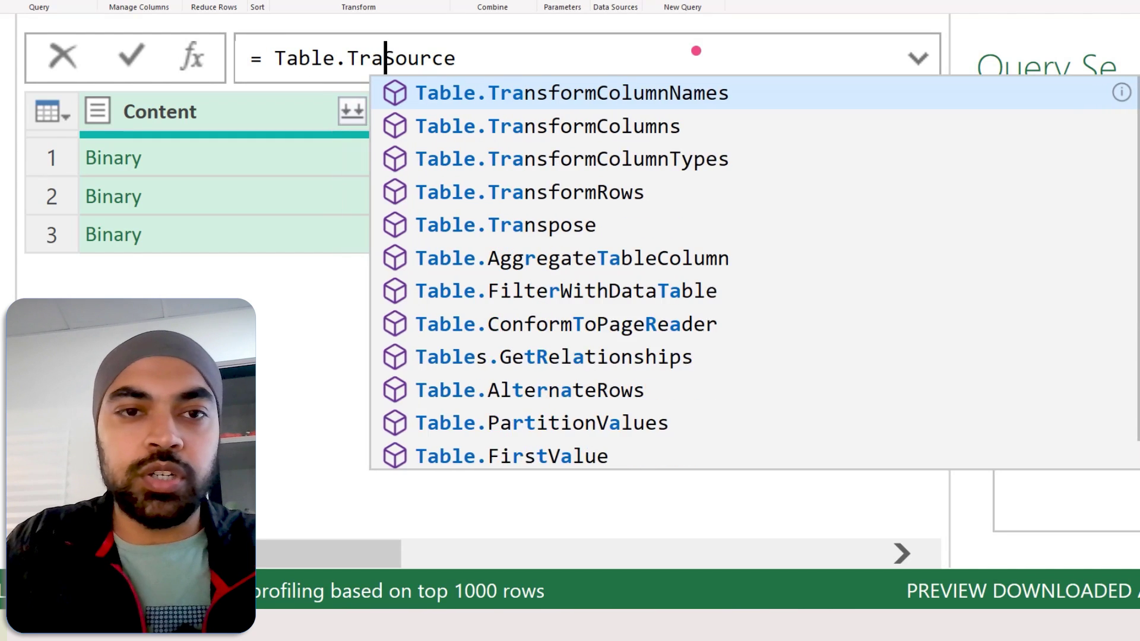
type("sformColumn")
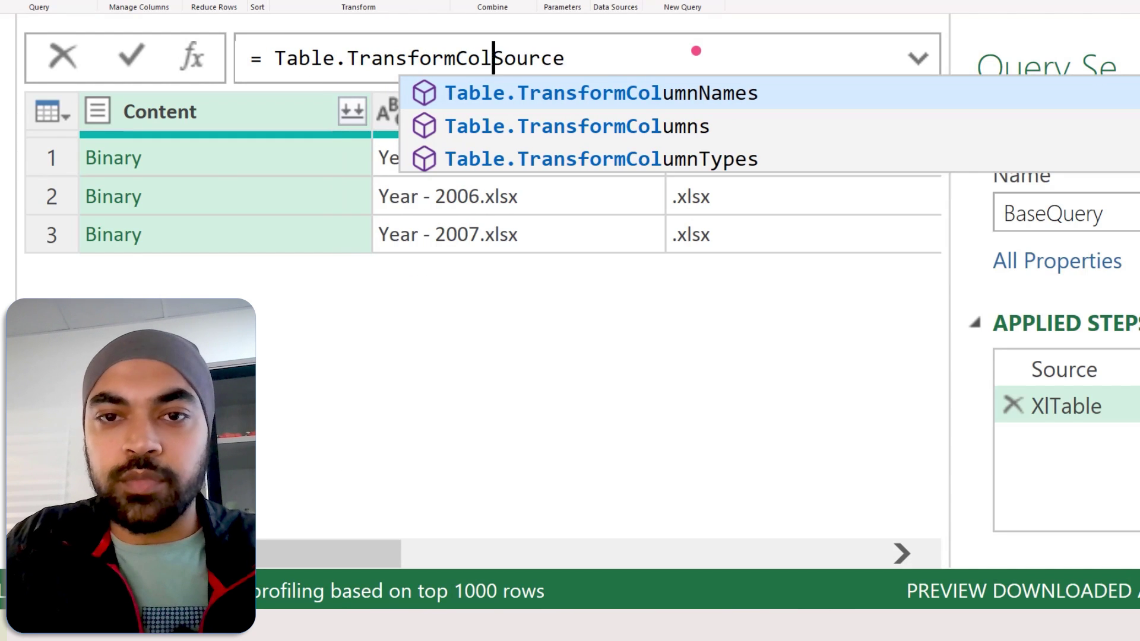
type("s(")
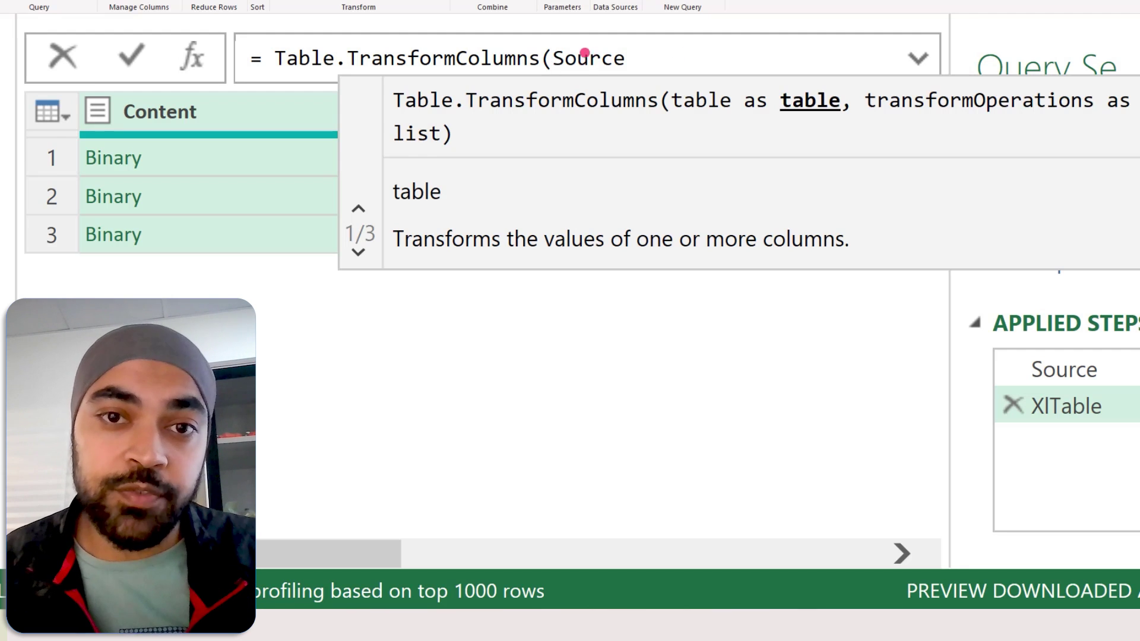
mouse_move(544, 41)
left_mouse_down()
mouse_move(653, 78)
mouse_move(819, 277)
mouse_move(977, 359)
mouse_move(997, 357)
left_mouse_up()
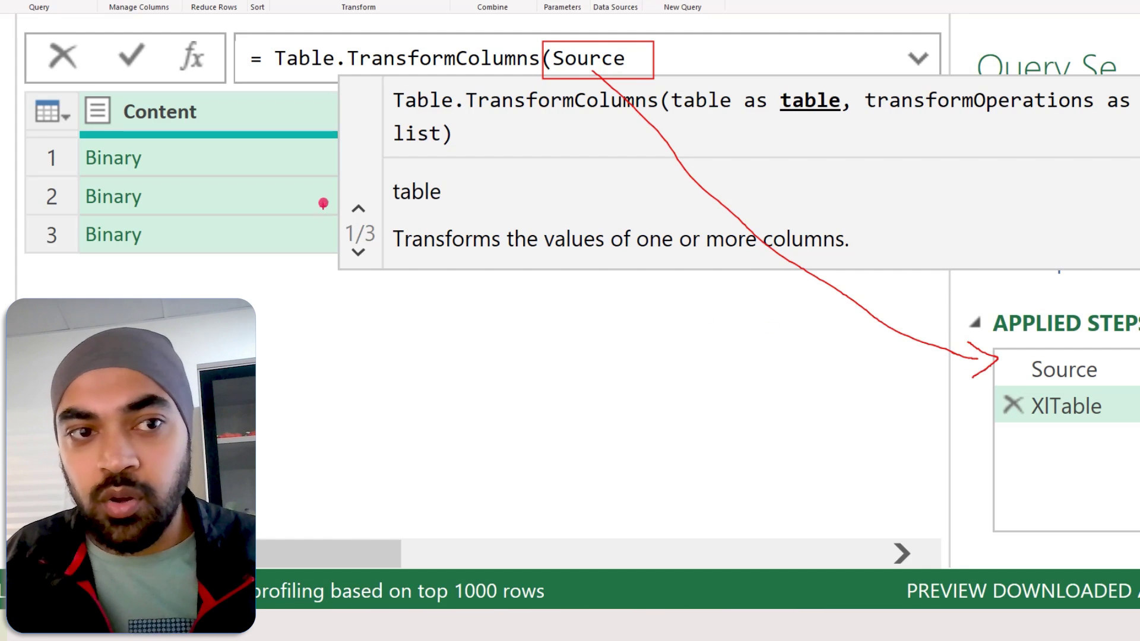
mouse_move(105, 99)
left_mouse_down()
mouse_move(126, 143)
mouse_move(203, 93)
mouse_move(114, 94)
left_mouse_up()
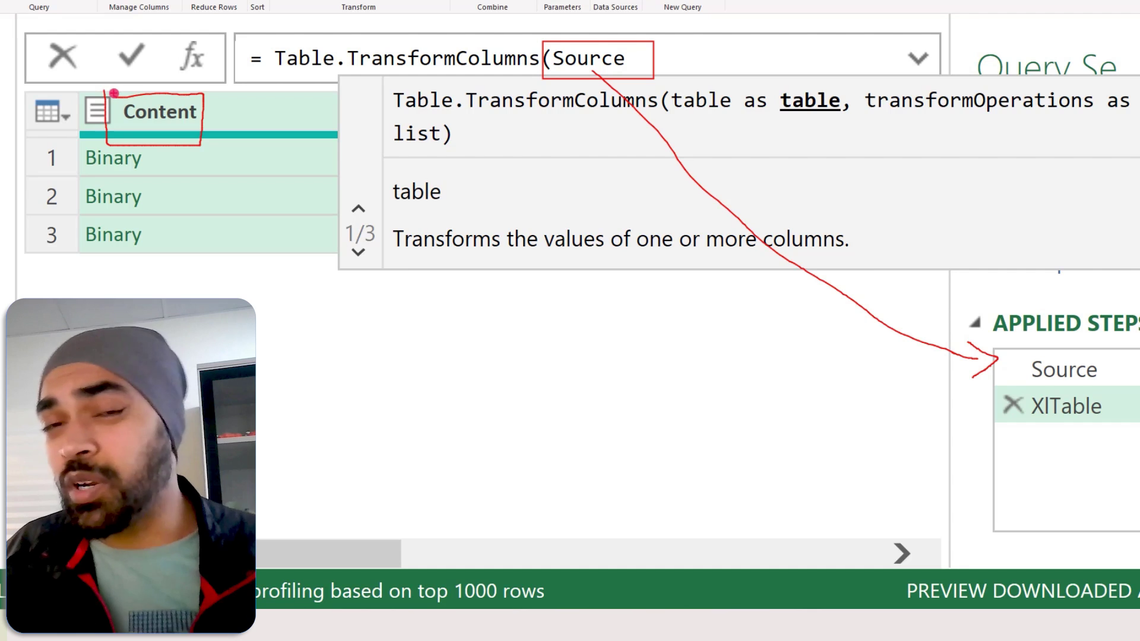
left_click_drag(139, 167, 191, 151)
left_click_drag(168, 200, 187, 190)
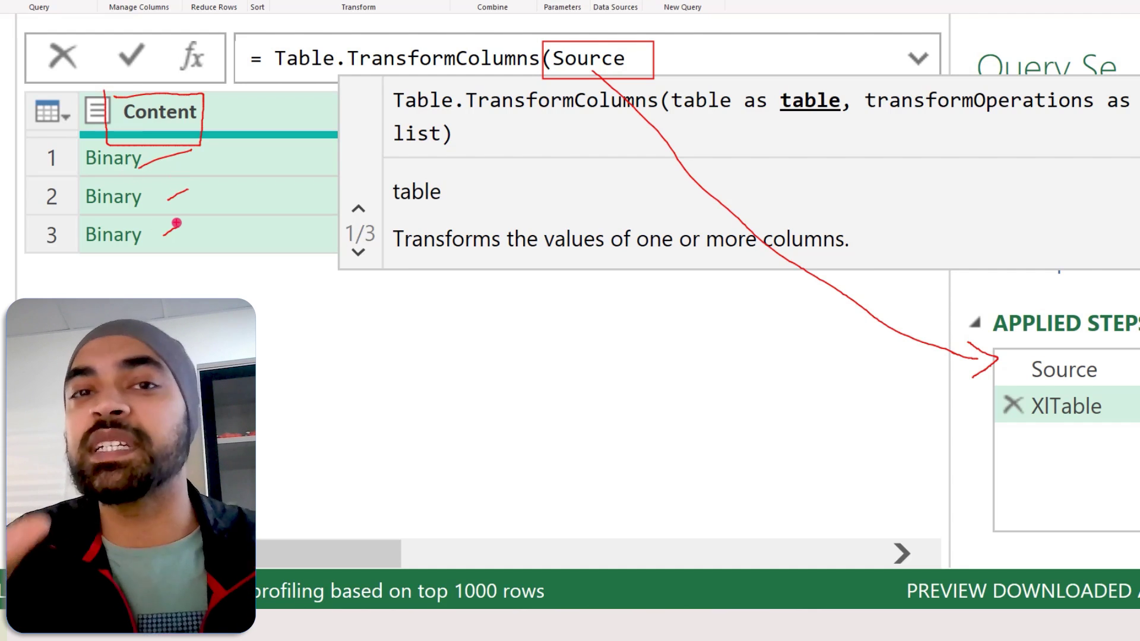
key("Return")
Step: Extend the XlTable formula after Source with a transform list that targets the "Content" column using each
left_click(622, 55)
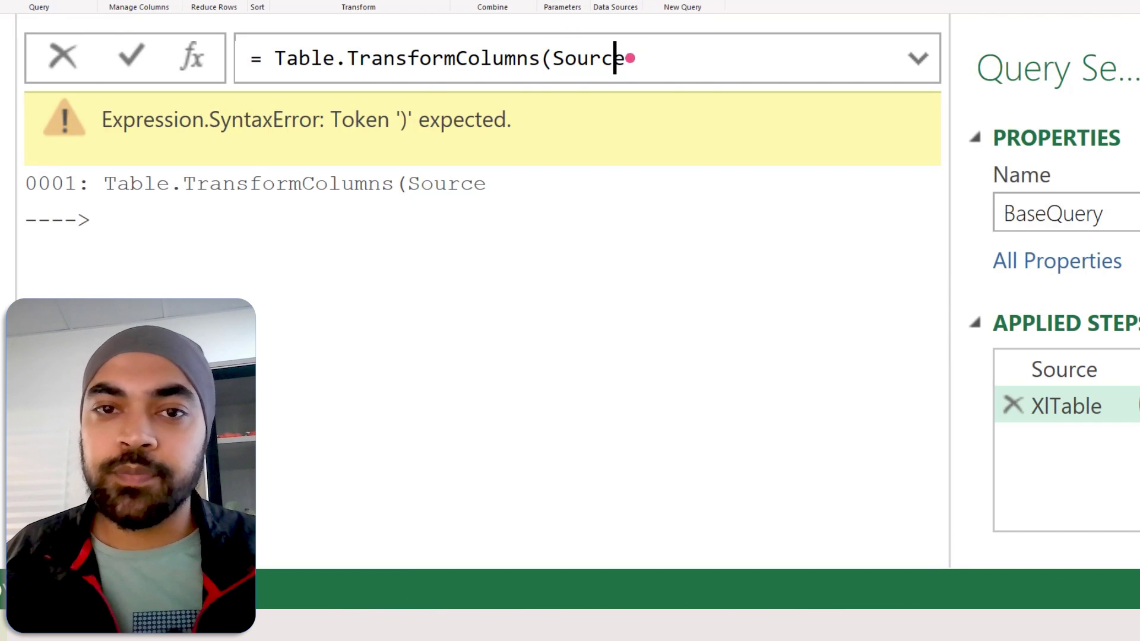
type(", {")
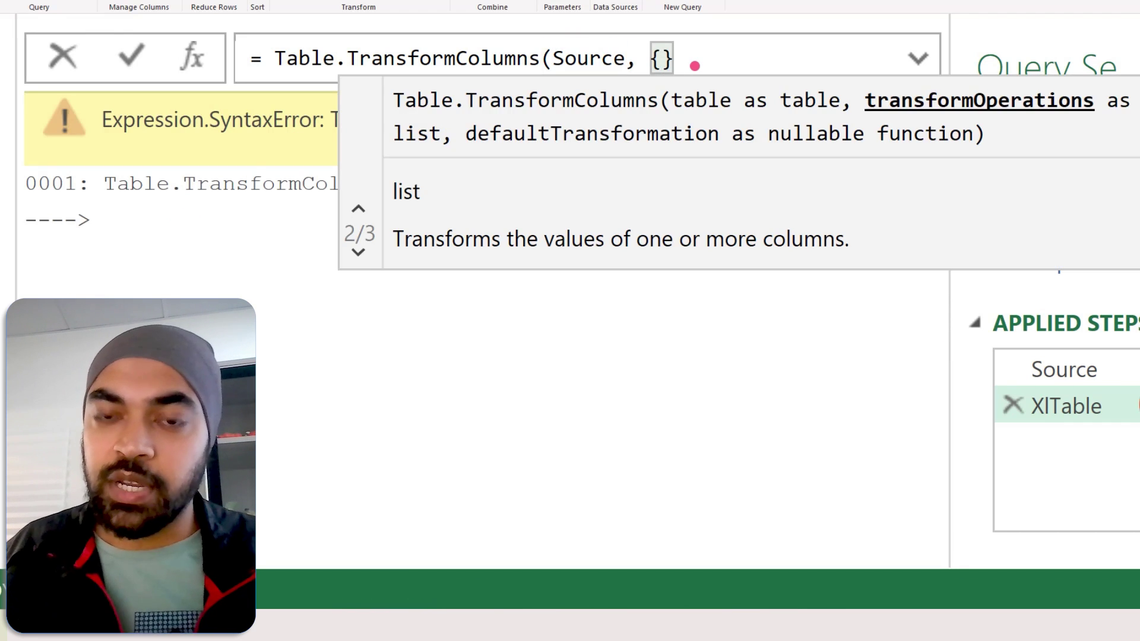
type("\"Content")
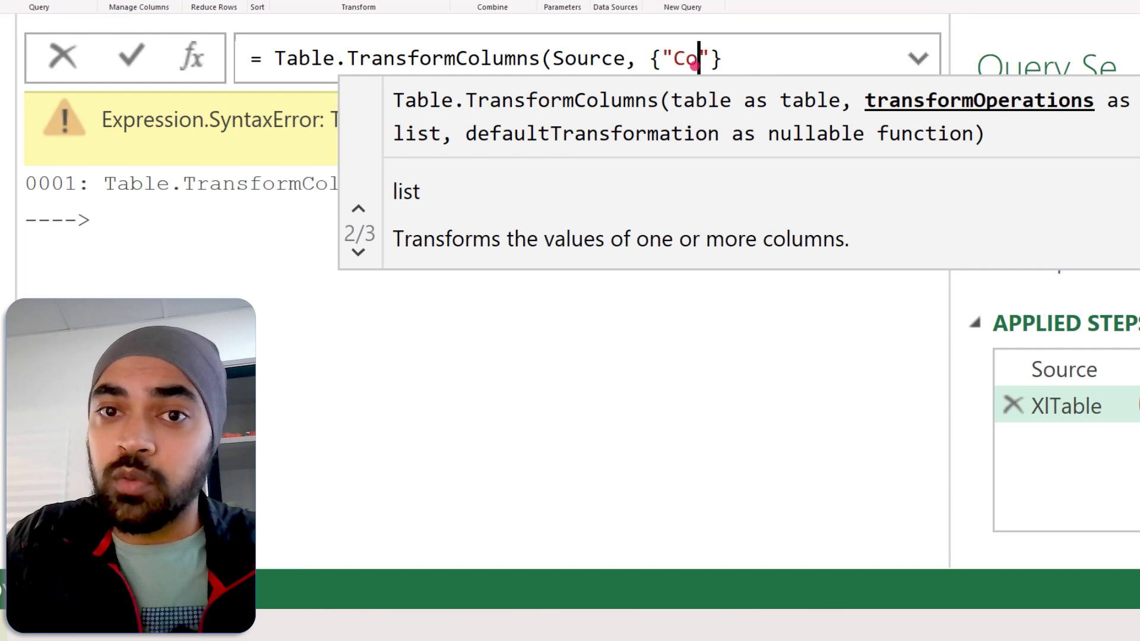
type("\", ")
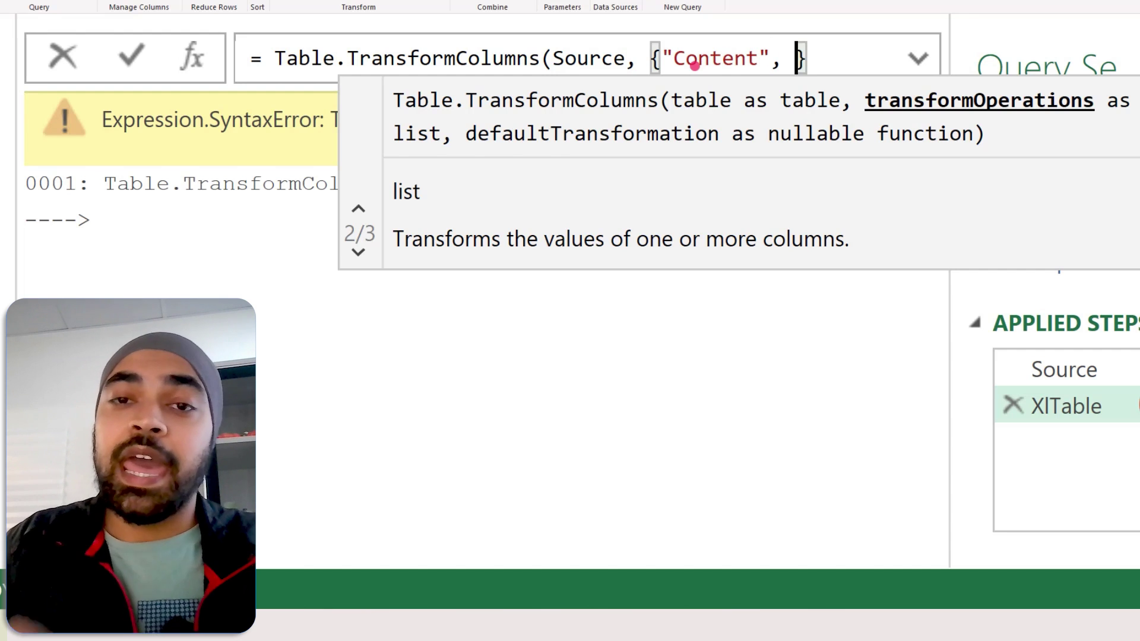
type("each ")
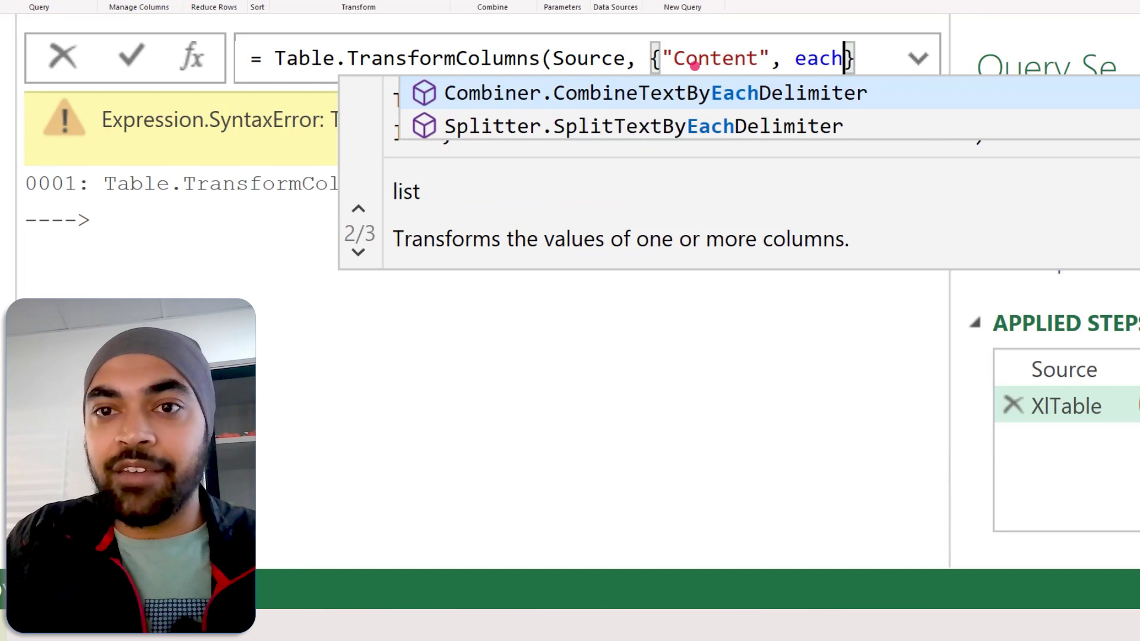
Step: Complete the XlTable formula with Excel.Workbook(_, true) as the Content transformation, close the brackets and apply it
type("Excel.Work")
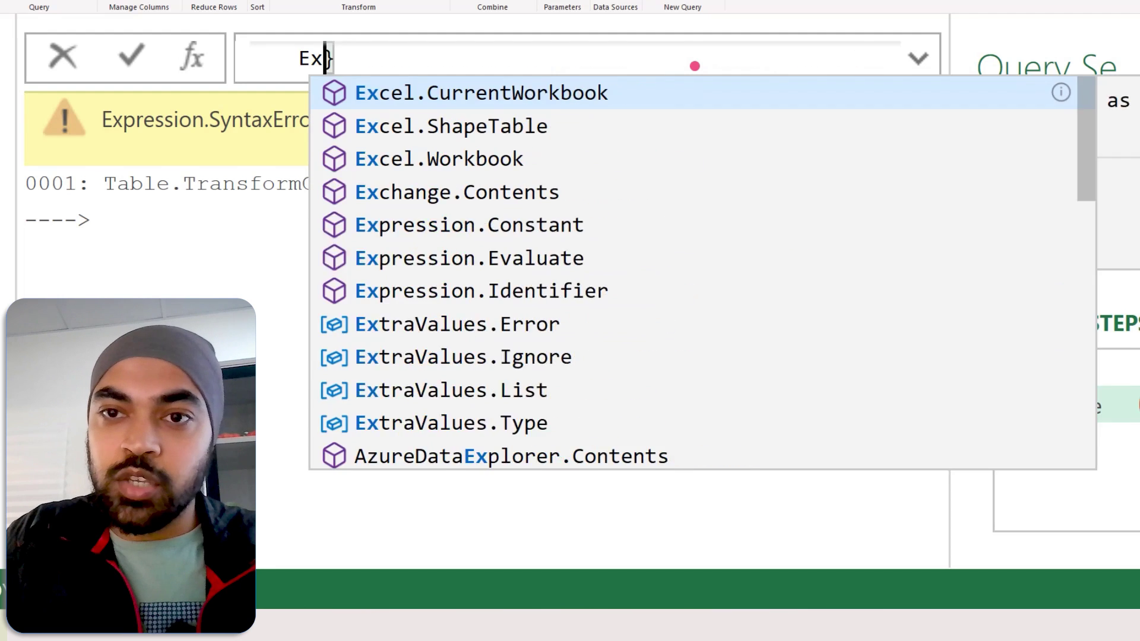
type("book(")
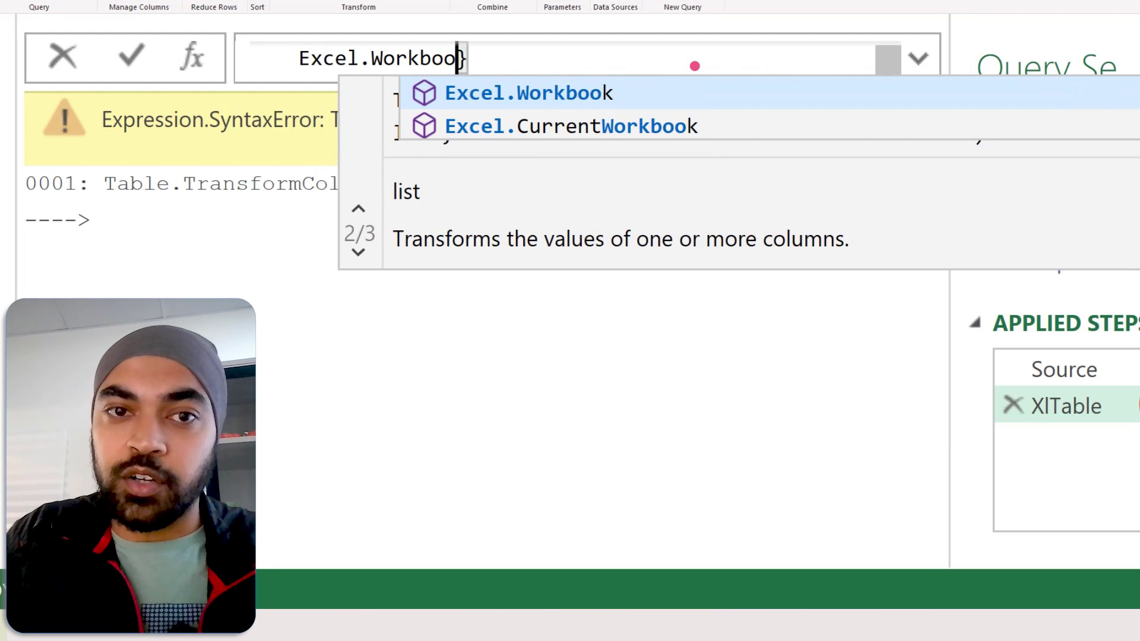
type("_, tu")
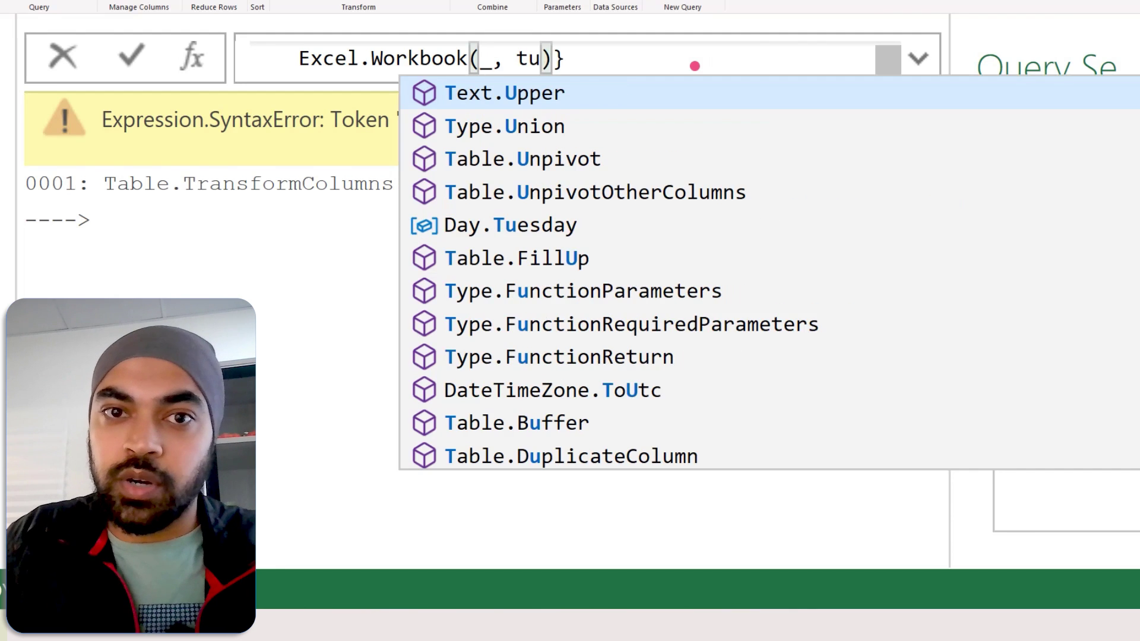
key("BackSpace")
type("rue")
key("Right")
key("Right")
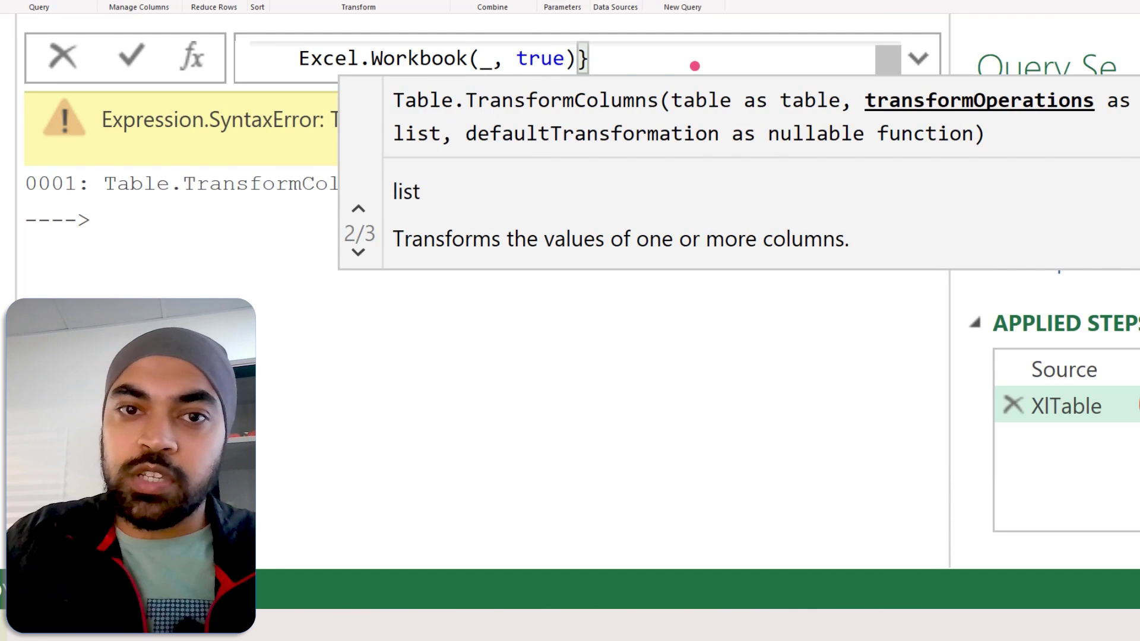
type(")")
key("Return")
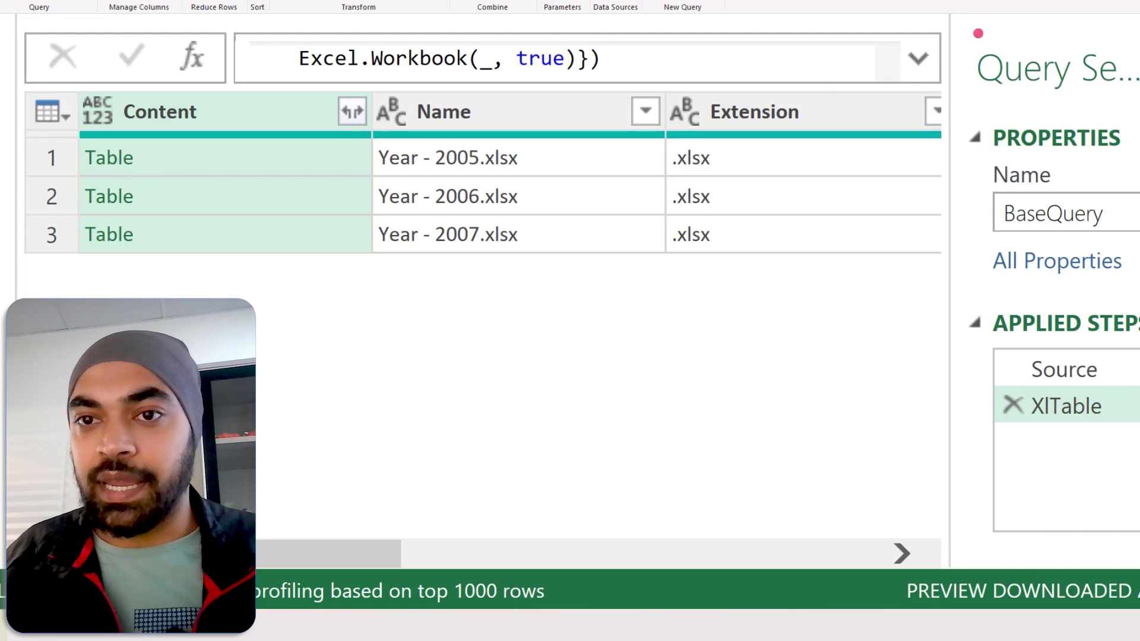
Step: Expand the formula area and review the each keyword, Excel.Workbook function and true argument in the XlTable formula
left_click(919, 58)
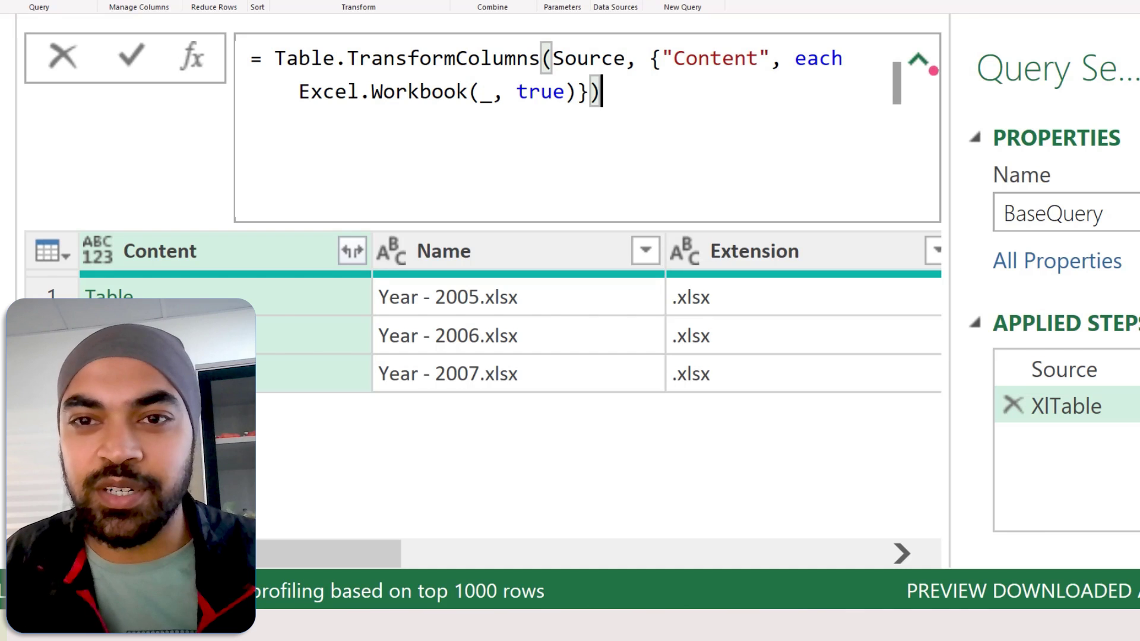
left_click_drag(799, 74, 849, 72)
left_click_drag(419, 116, 456, 113)
left_click_drag(528, 117, 549, 113)
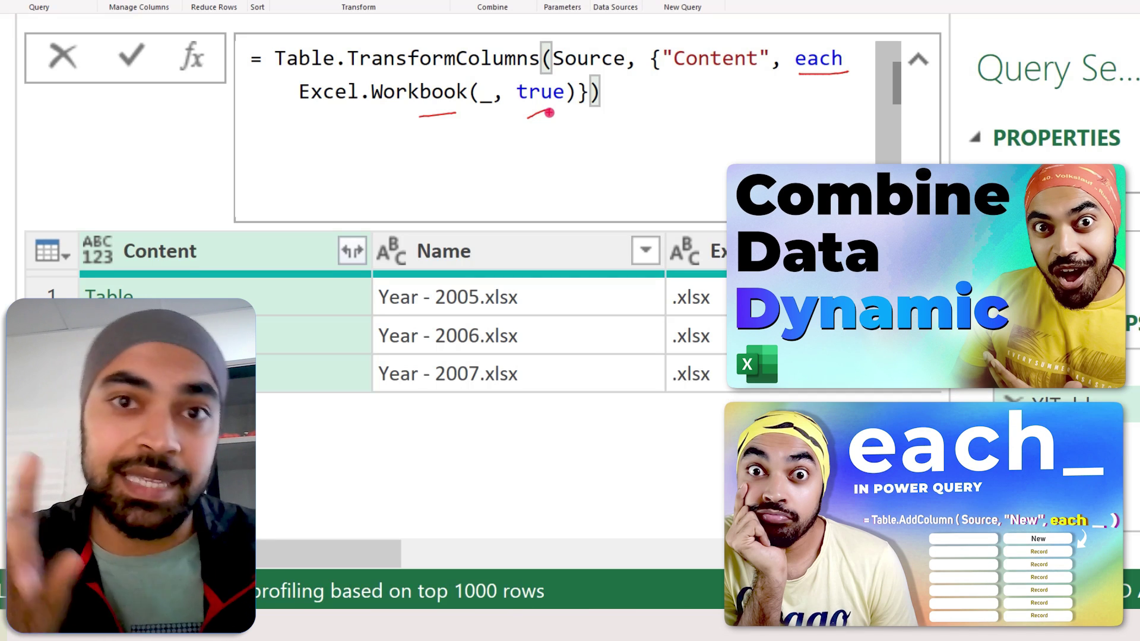
mouse_move(540, 111)
left_mouse_down()
mouse_move(540, 145)
mouse_move(540, 109)
mouse_move(547, 123)
left_mouse_up()
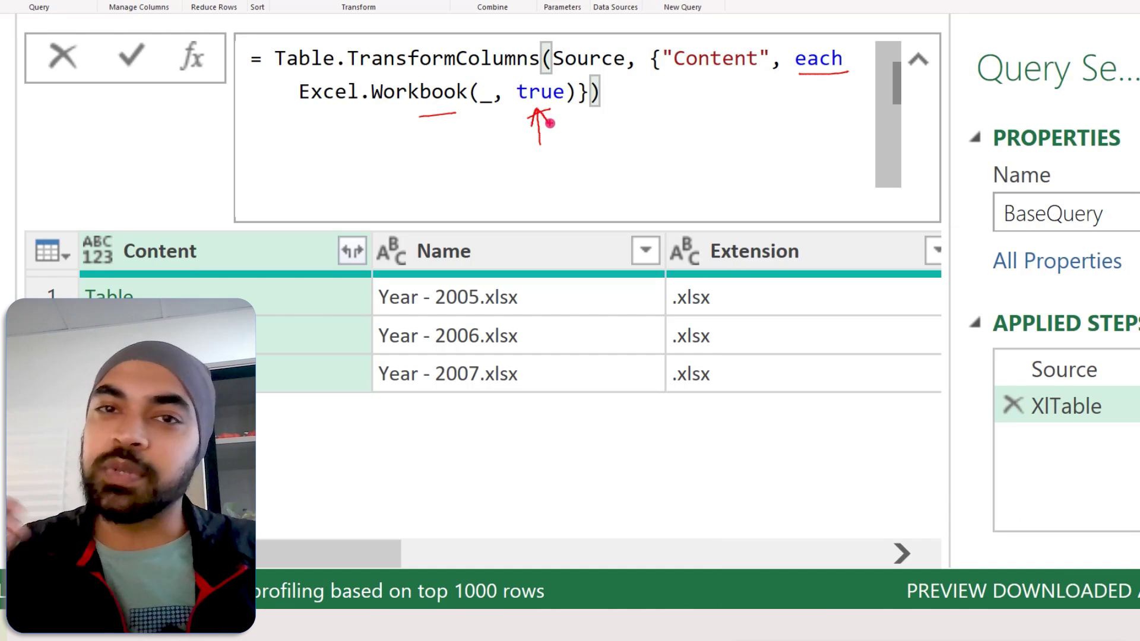
key("e")
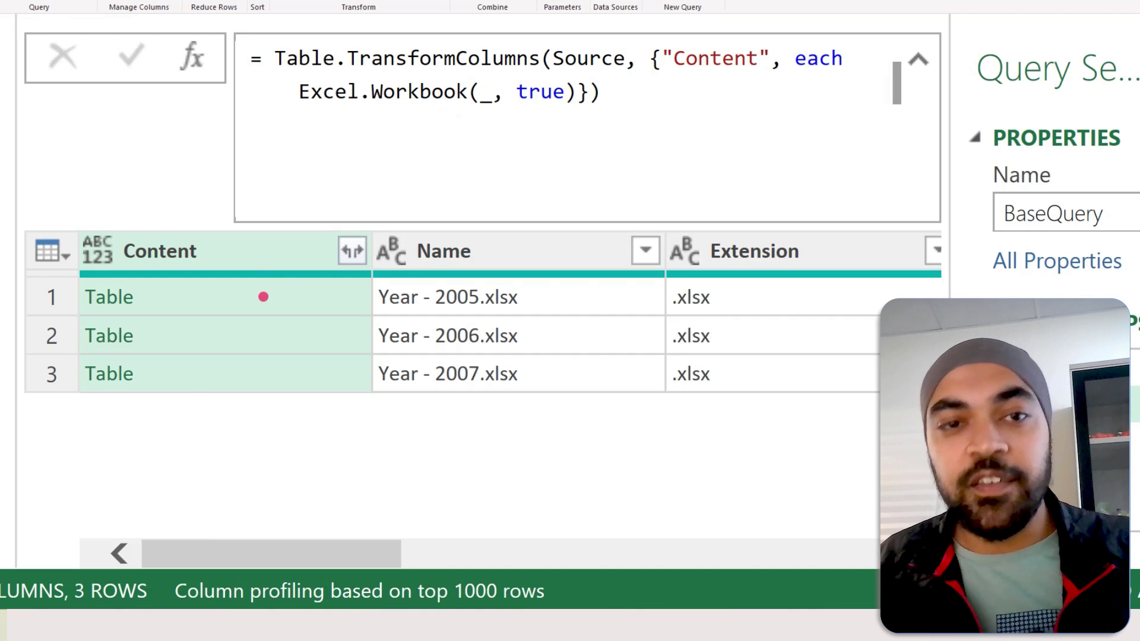
Step: Preview the nested Content table for Year - 2005.xlsx and examine its sheet name, data and other columns
left_click(263, 297)
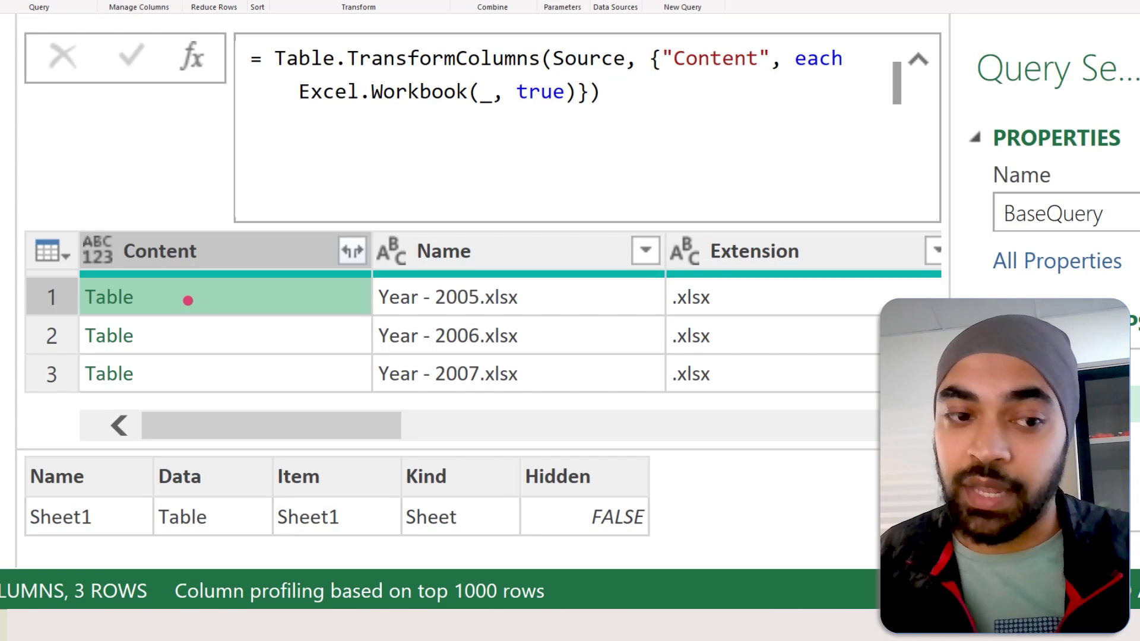
left_click_drag(369, 276, 537, 313)
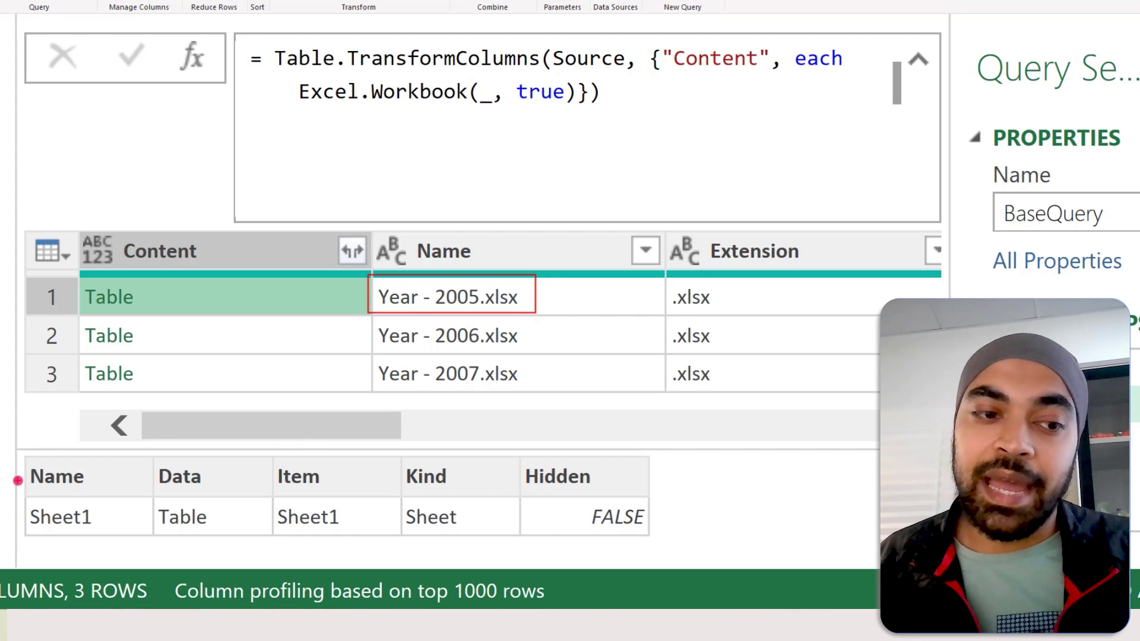
mouse_move(22, 490)
left_mouse_down()
mouse_move(109, 531)
mouse_move(117, 490)
left_mouse_up()
mouse_move(226, 511)
left_mouse_down()
mouse_move(239, 492)
mouse_move(392, 481)
mouse_move(673, 491)
mouse_move(404, 552)
mouse_move(287, 490)
left_mouse_up()
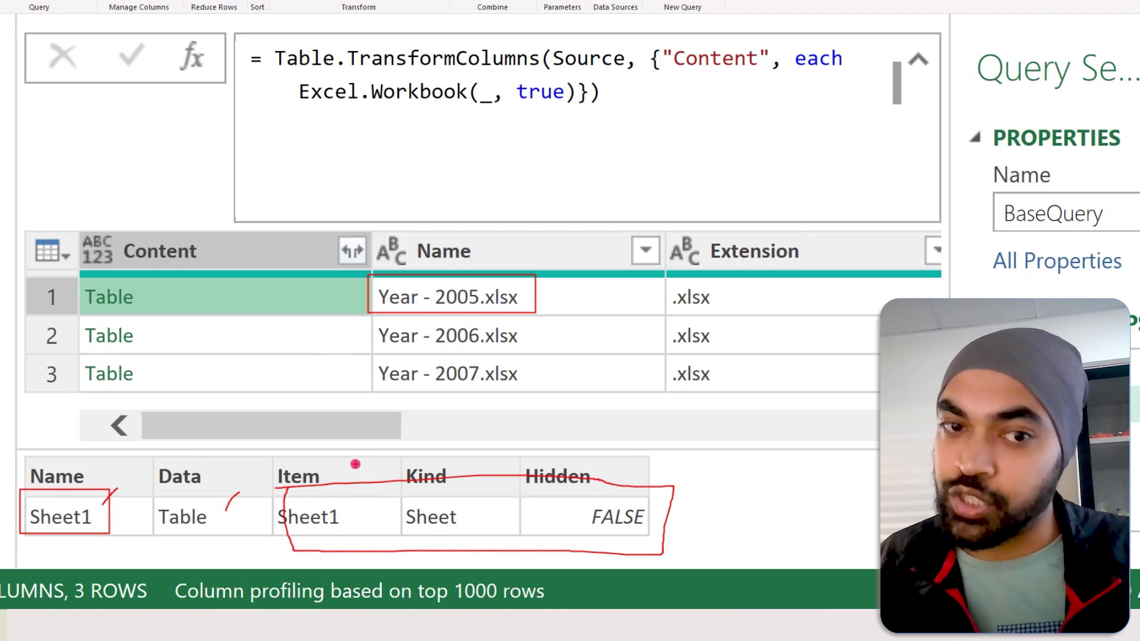
key("e")
Step: Expand the Content column into Name, Data, Item, Kind and Hidden without using the original column name as prefix
left_click(292, 250)
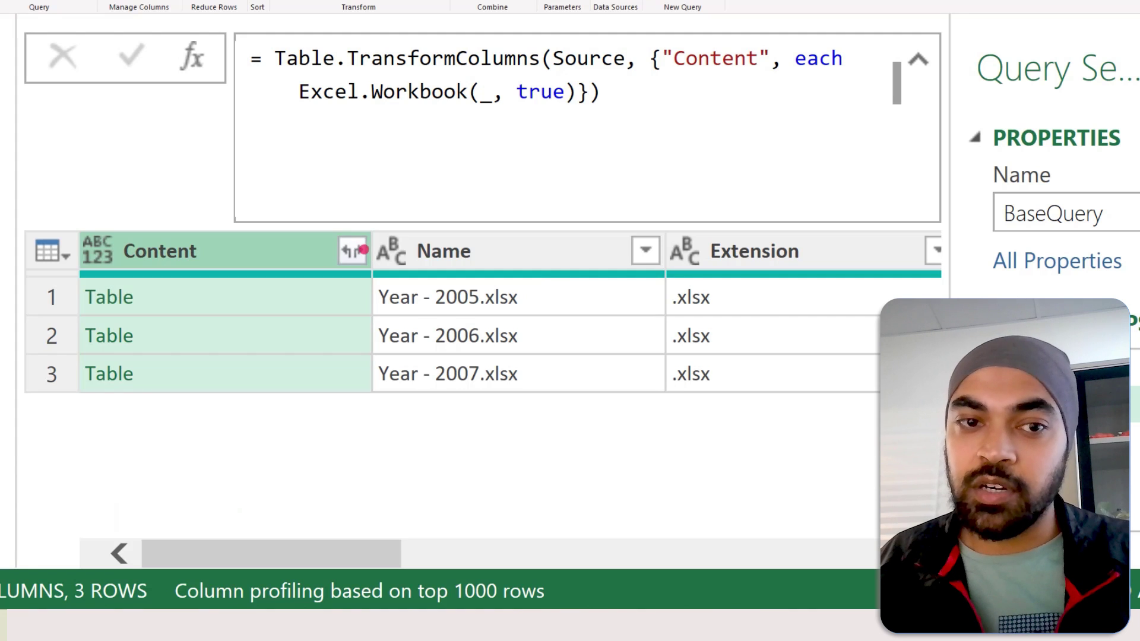
left_click(354, 250)
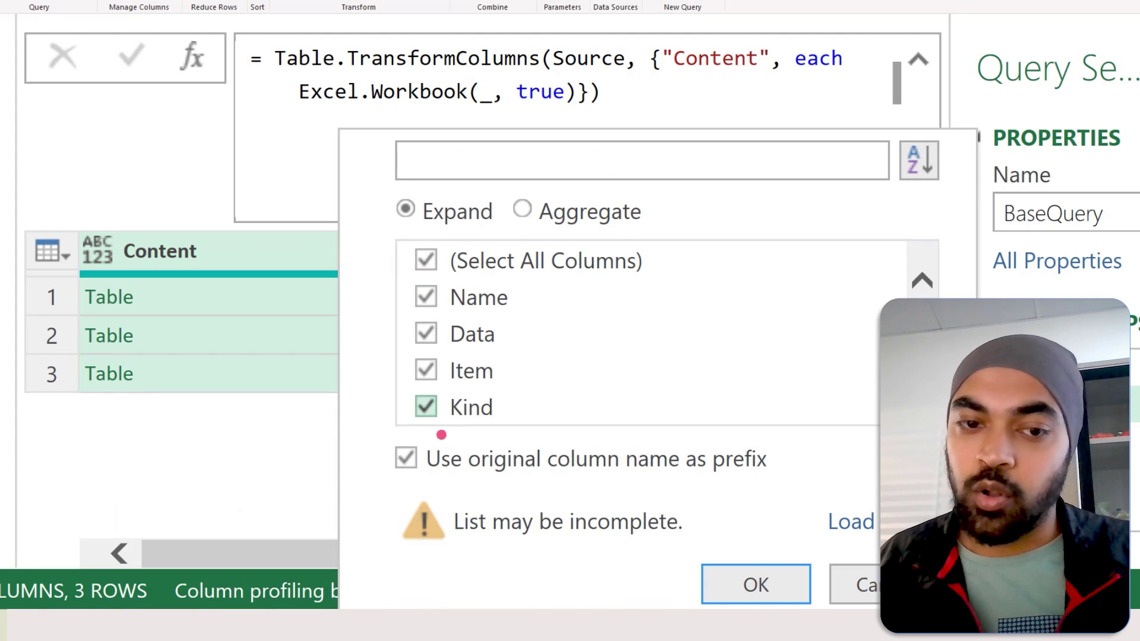
left_click(446, 458)
left_click(754, 583)
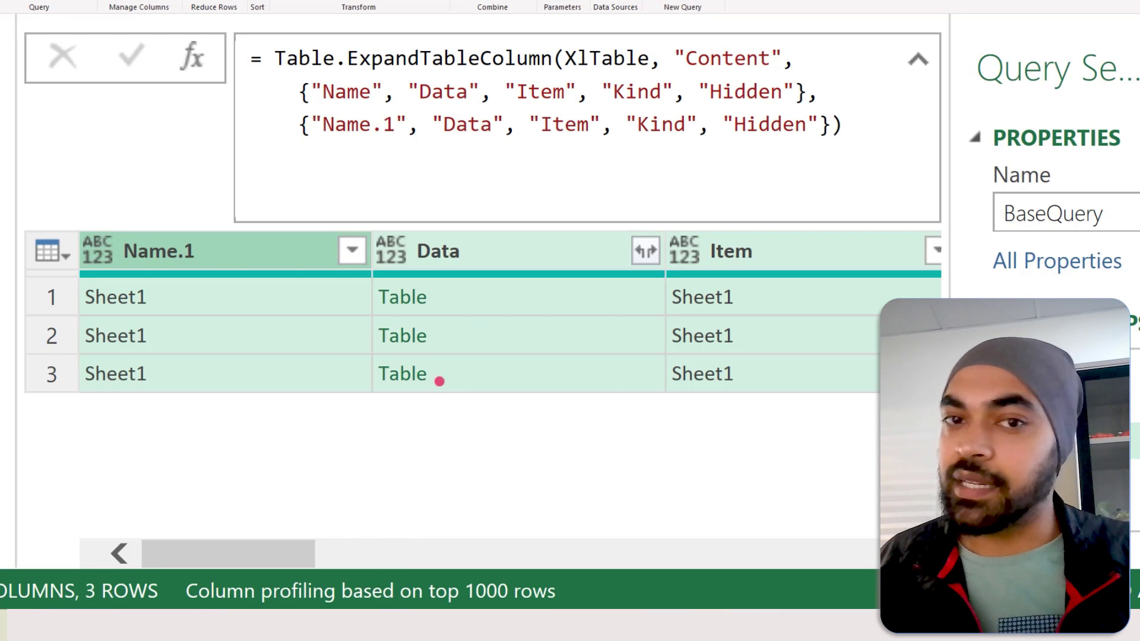
Step: Preview the nested tables in the first two rows of the Data column, enlarging the preview area to compare their columns
left_click(501, 196)
key("ctrl+minus")
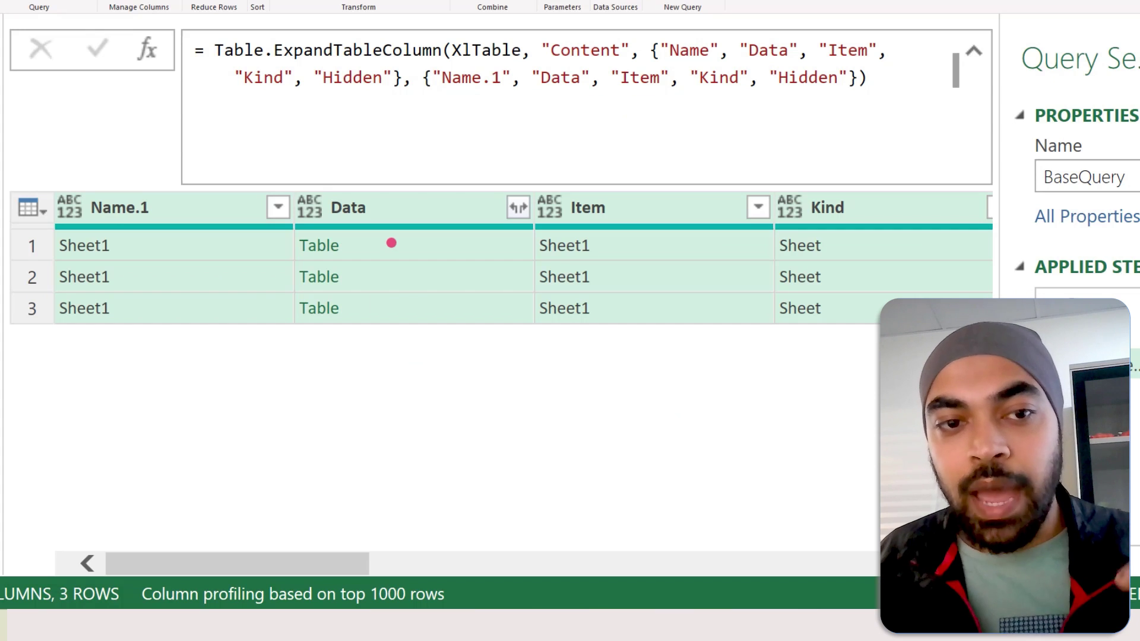
left_click(391, 243)
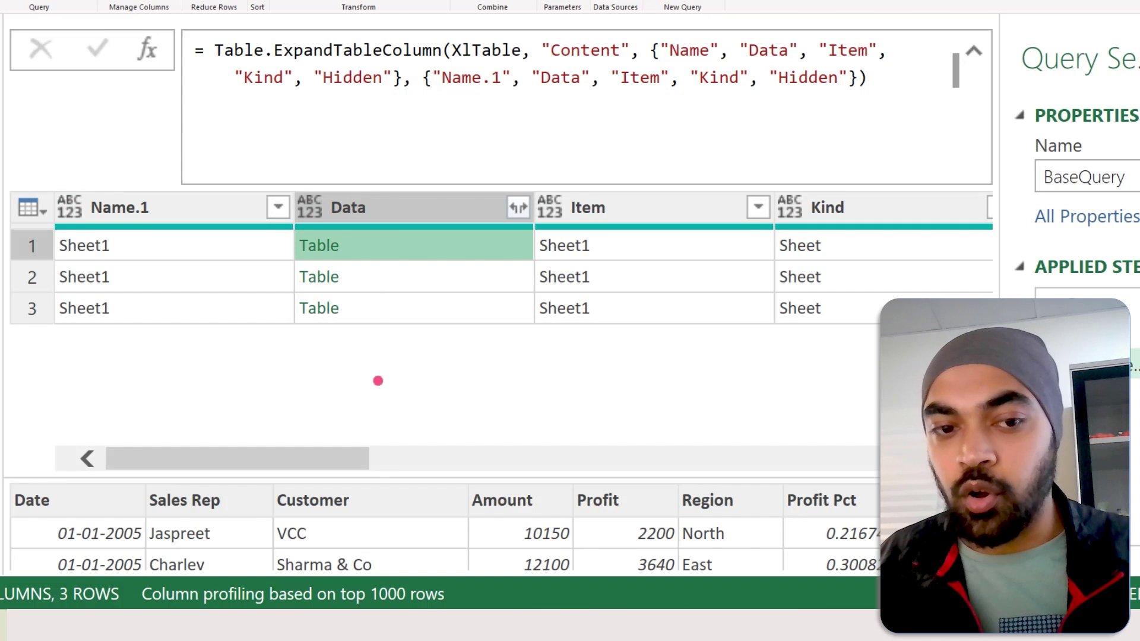
left_click_drag(373, 477, 392, 385)
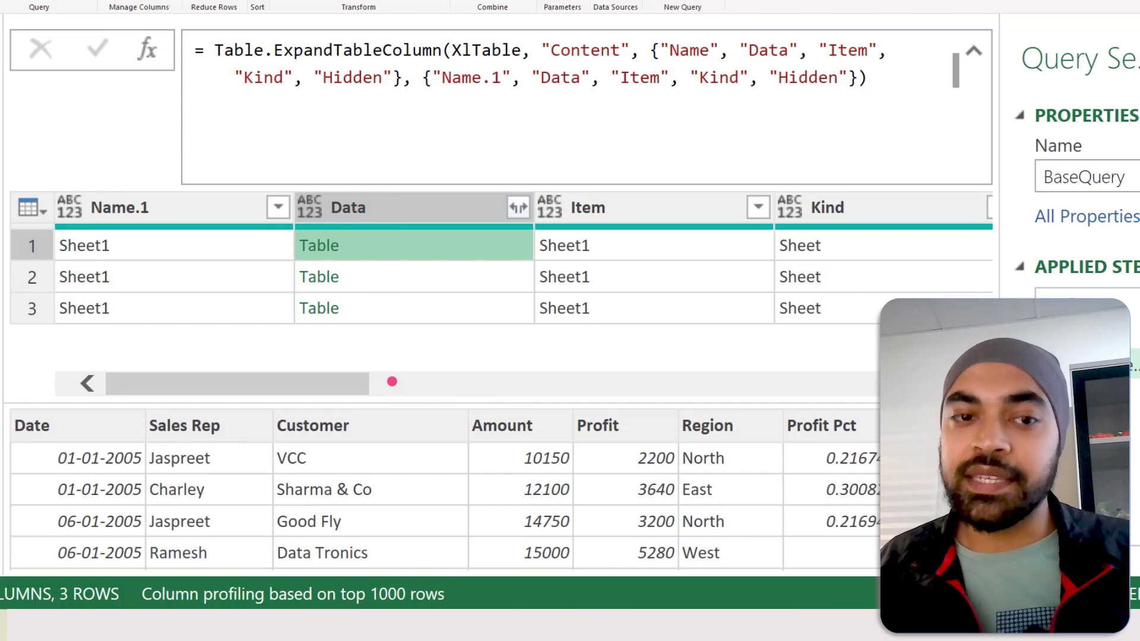
left_click_drag(284, 226, 363, 337)
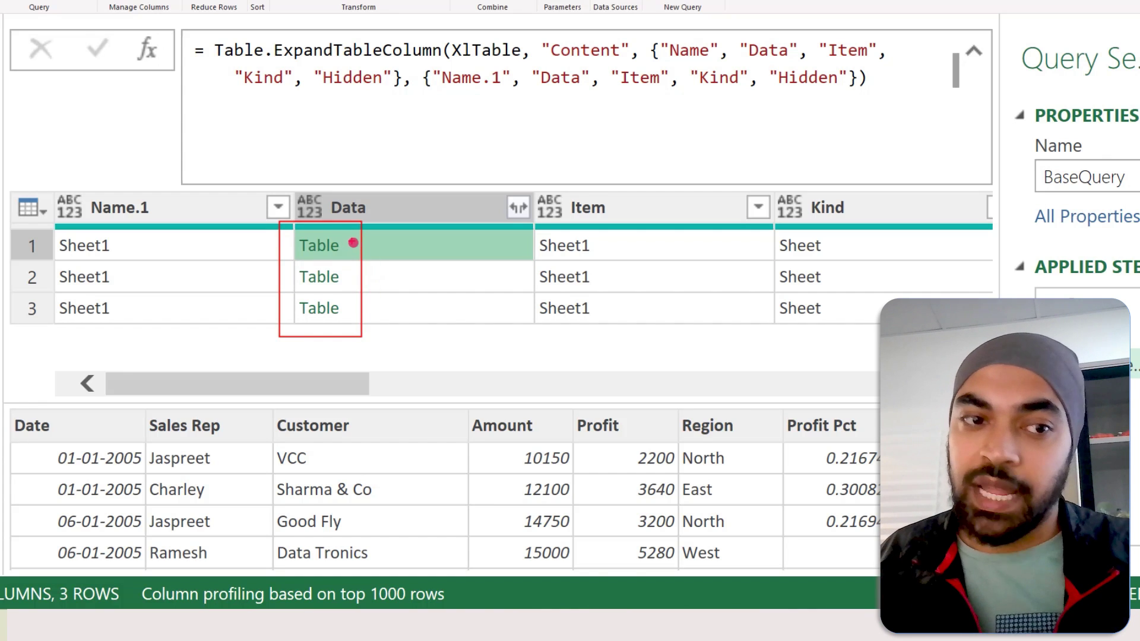
left_click_drag(358, 248, 370, 237)
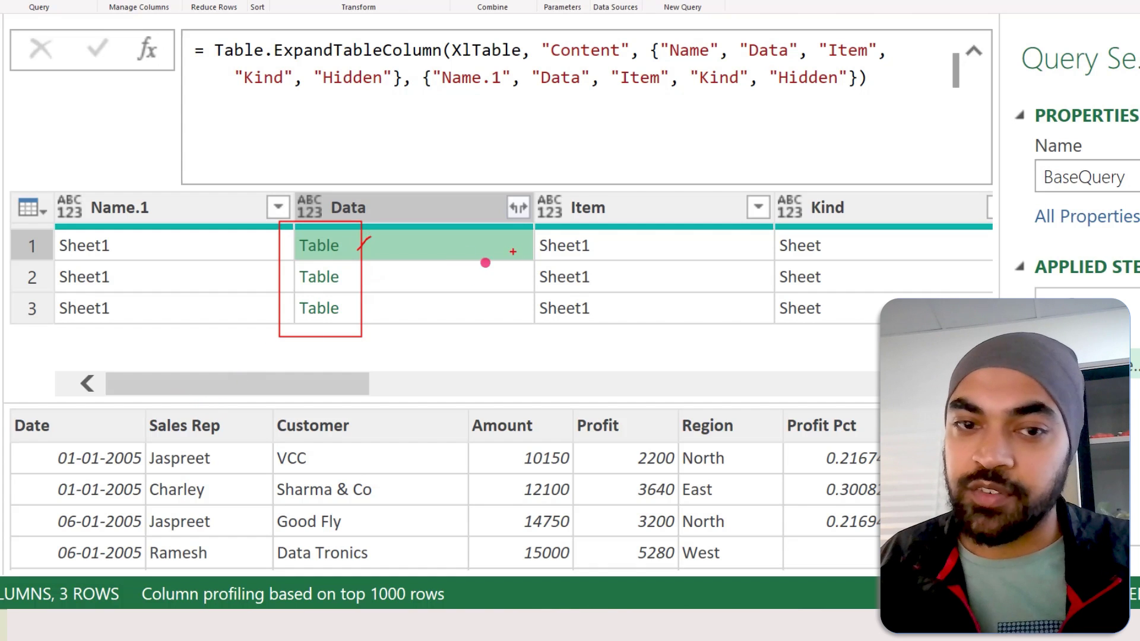
left_click(376, 276)
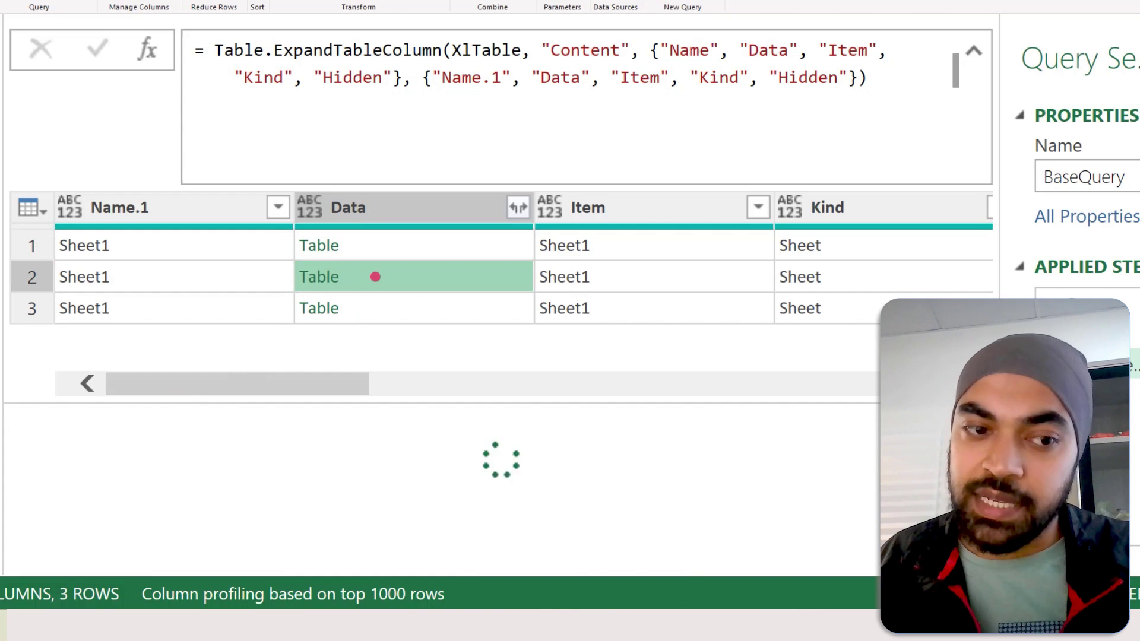
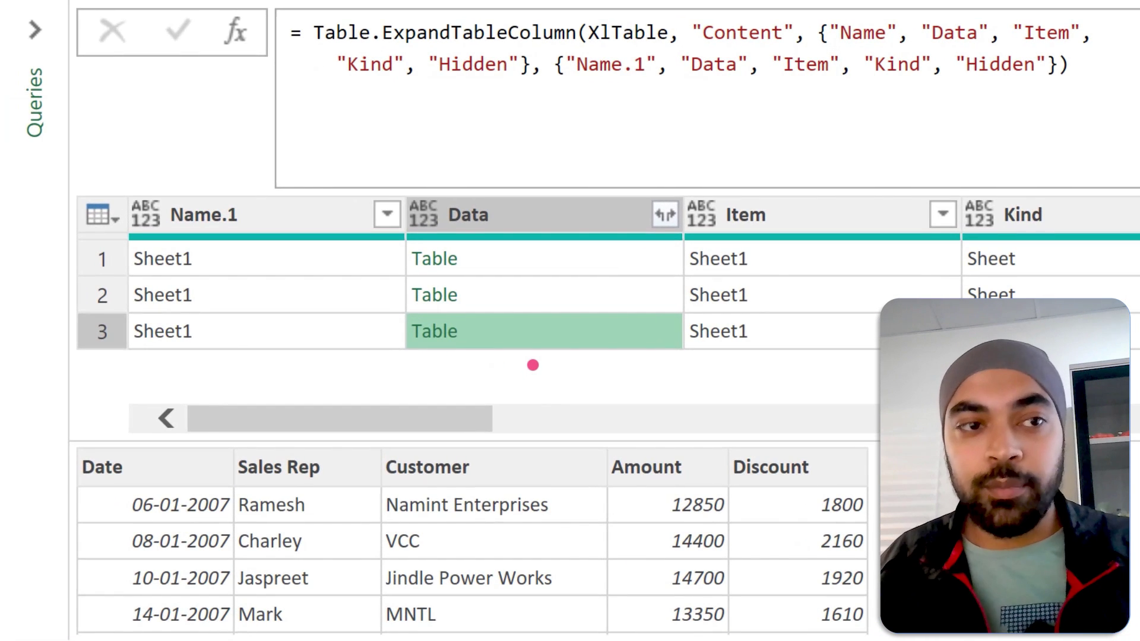
Step: Expand the query list, create a new blank query and rename it as CombineData
left_click(52, 39)
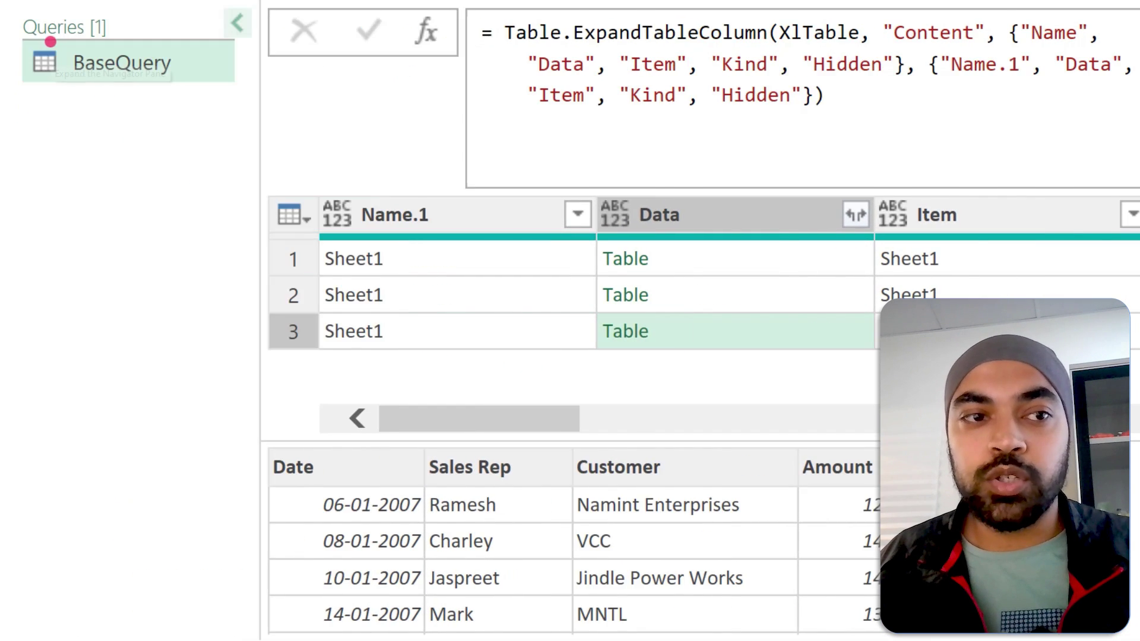
right_click(84, 114)
mouse_move(107, 87)
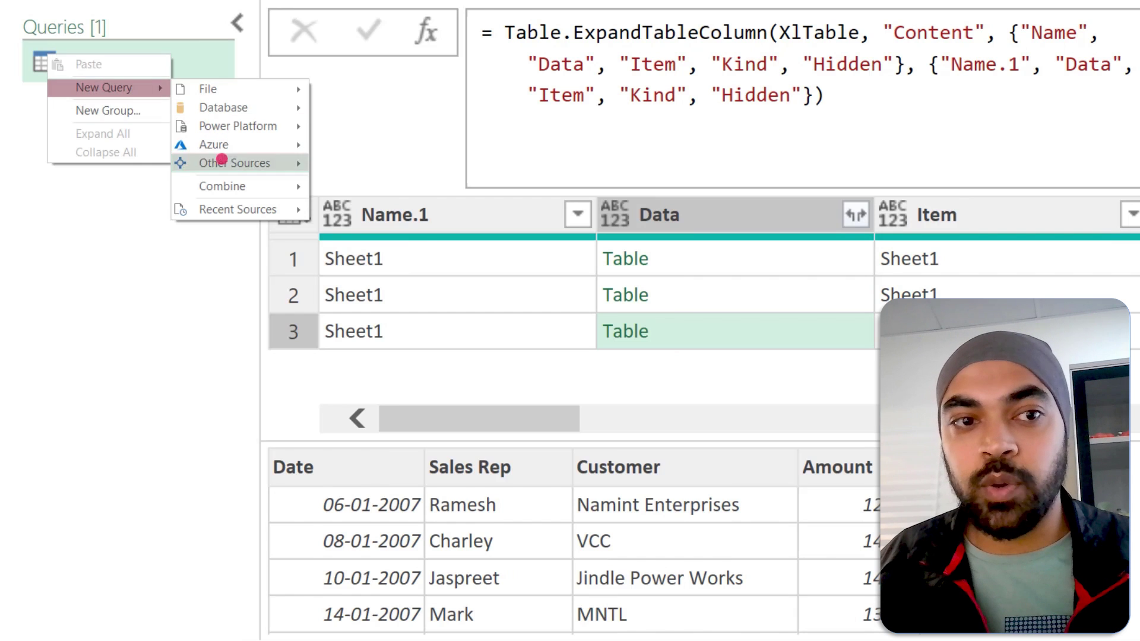
mouse_move(221, 162)
left_click(362, 239)
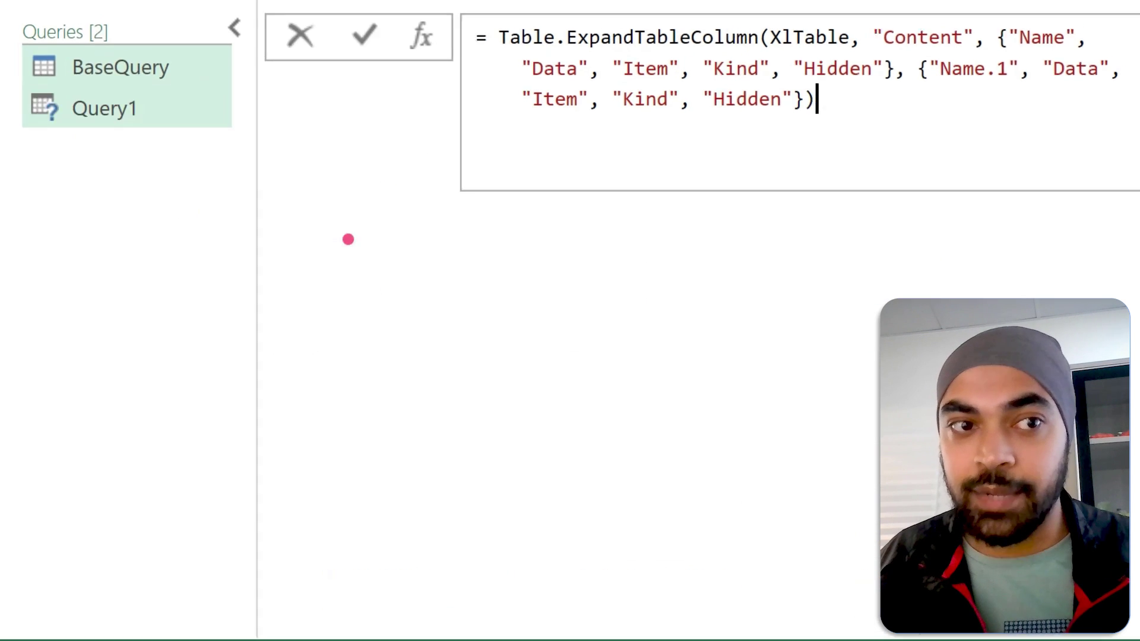
left_click(1131, 223)
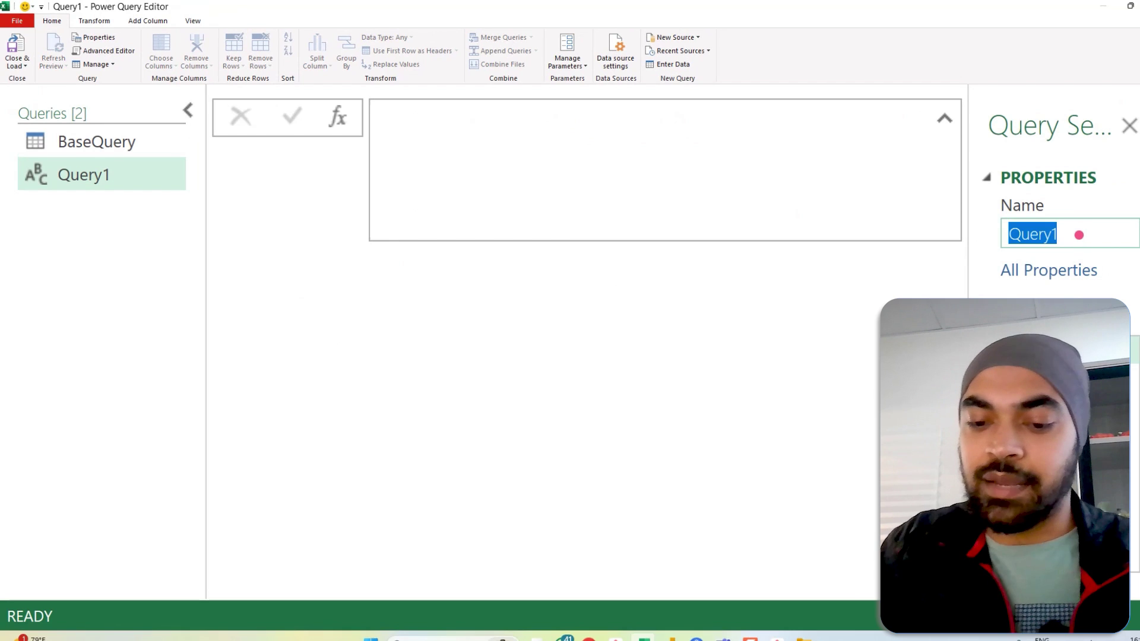
type("CombineData")
key("Return")
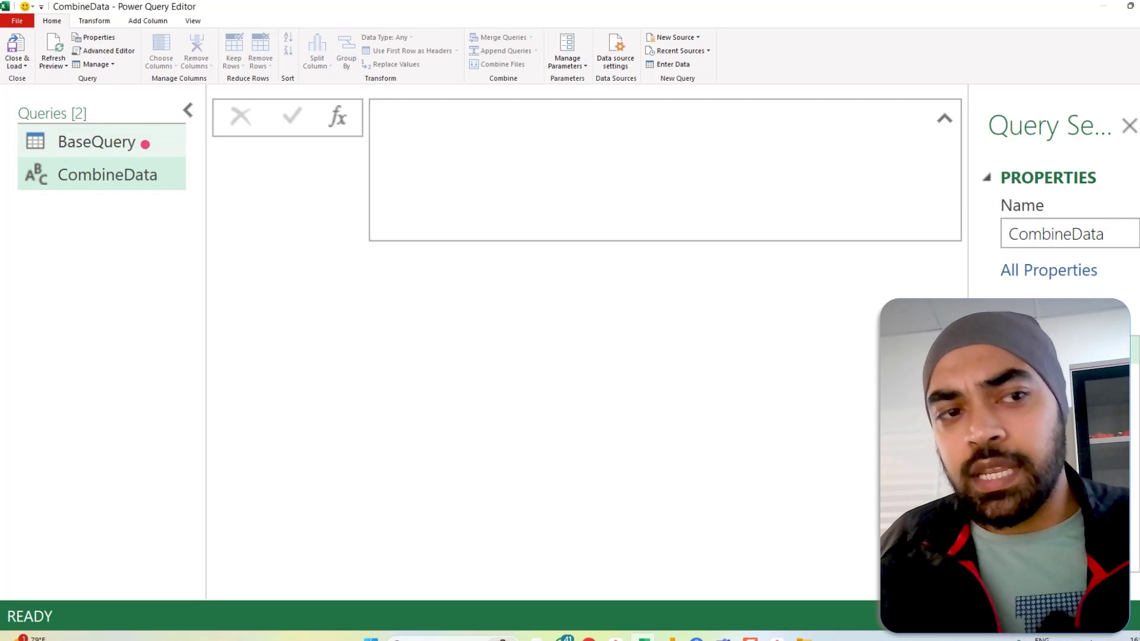
Step: Look at BaseQuery's Data column of nested tables, and reference BaseQuery as the source formula of the CombineData query
left_click(134, 143)
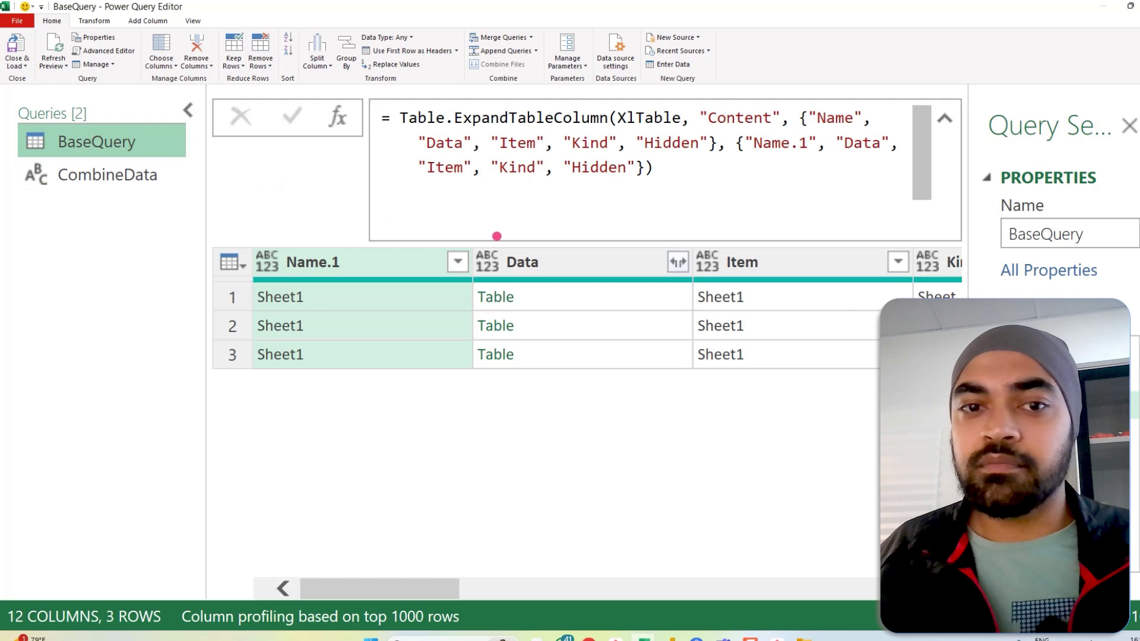
mouse_move(474, 238)
left_mouse_down()
mouse_move(536, 312)
mouse_move(563, 383)
left_mouse_up()
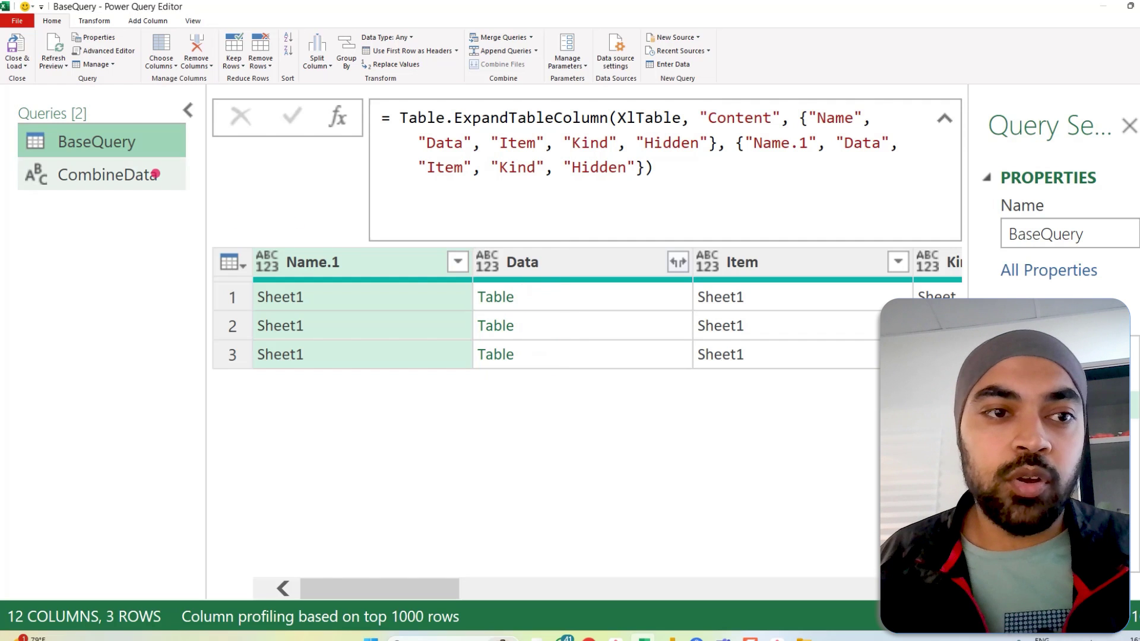
left_click(153, 174)
left_click(464, 127)
type("=")
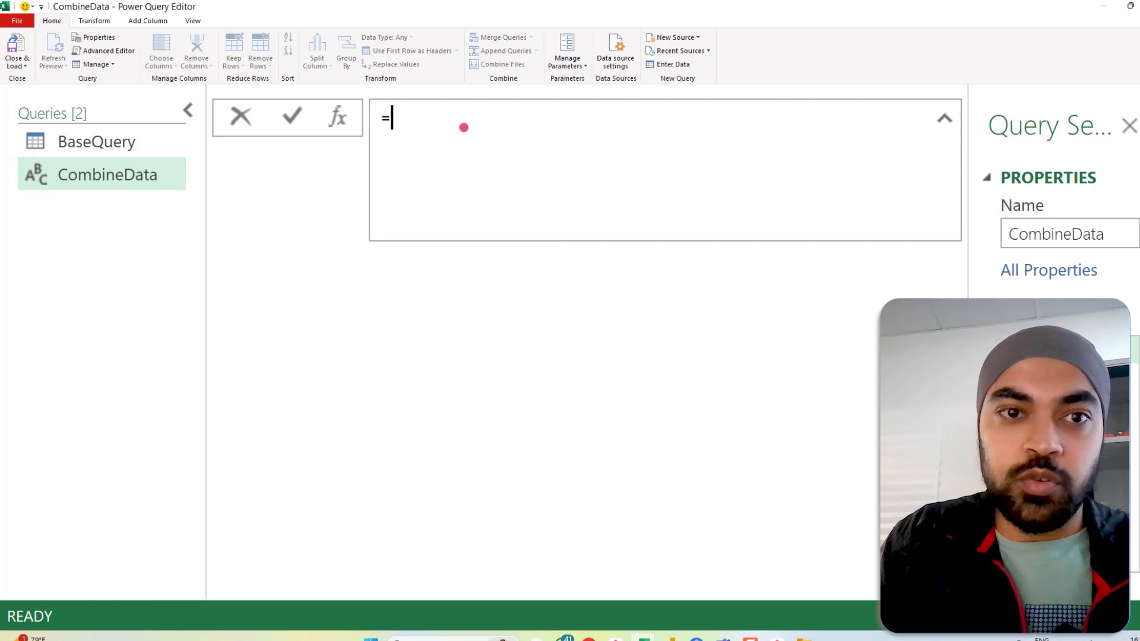
type("base")
key("Tab")
key("Return")
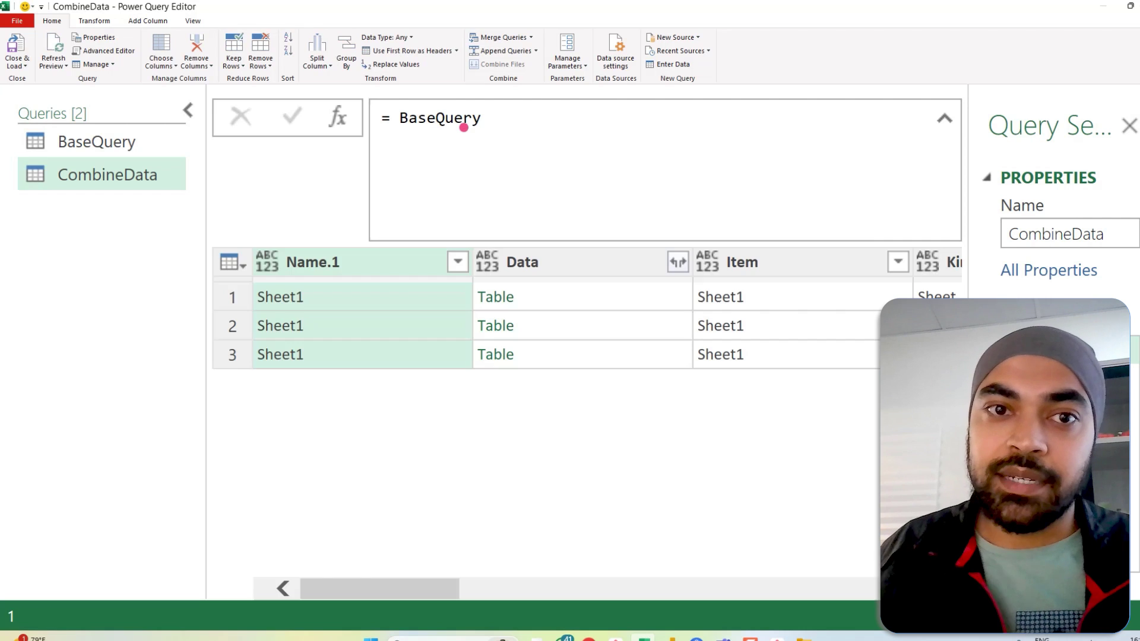
Step: Extend the CombineData formula to = BaseQuery[Data] so that it returns only the Data column as a list of tables
left_click(491, 117)
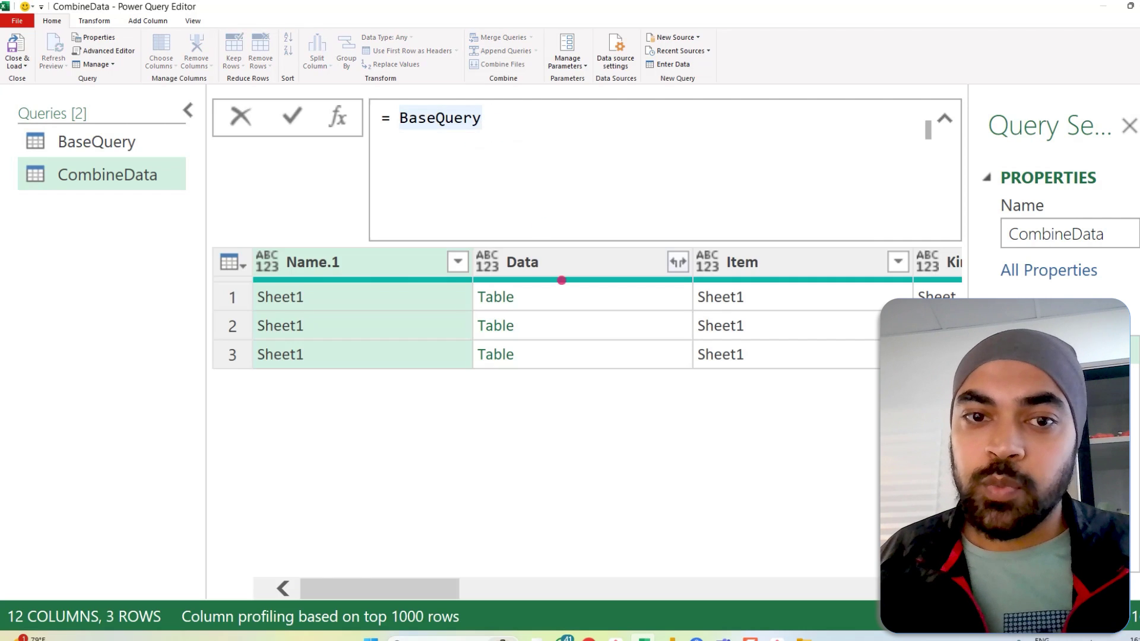
left_click_drag(474, 239, 560, 394)
left_click(522, 117)
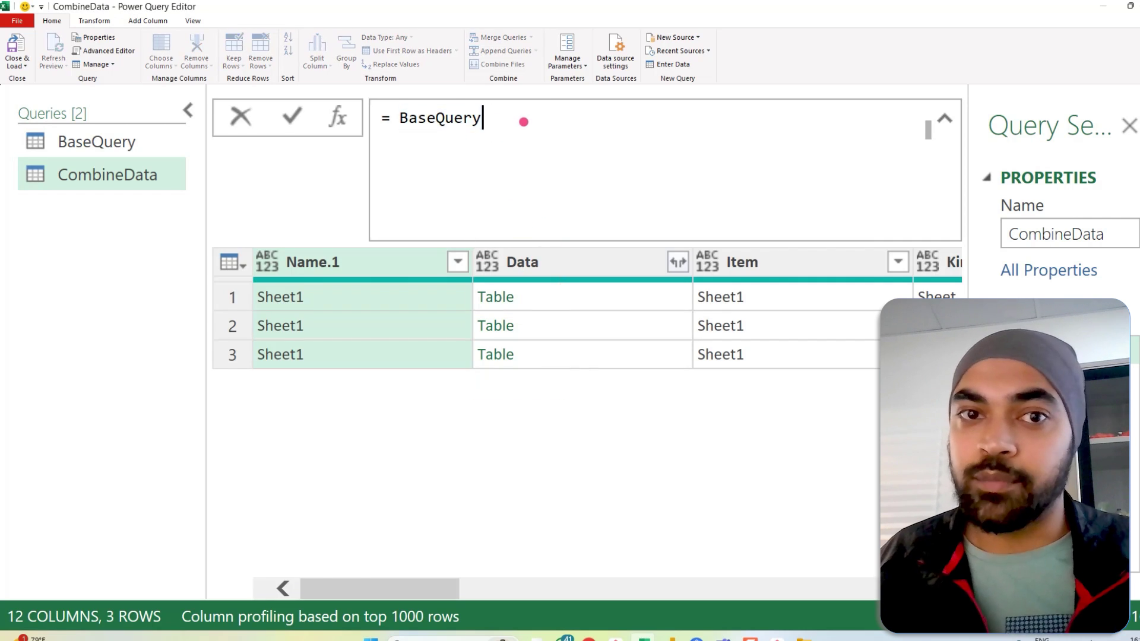
type("[Data")
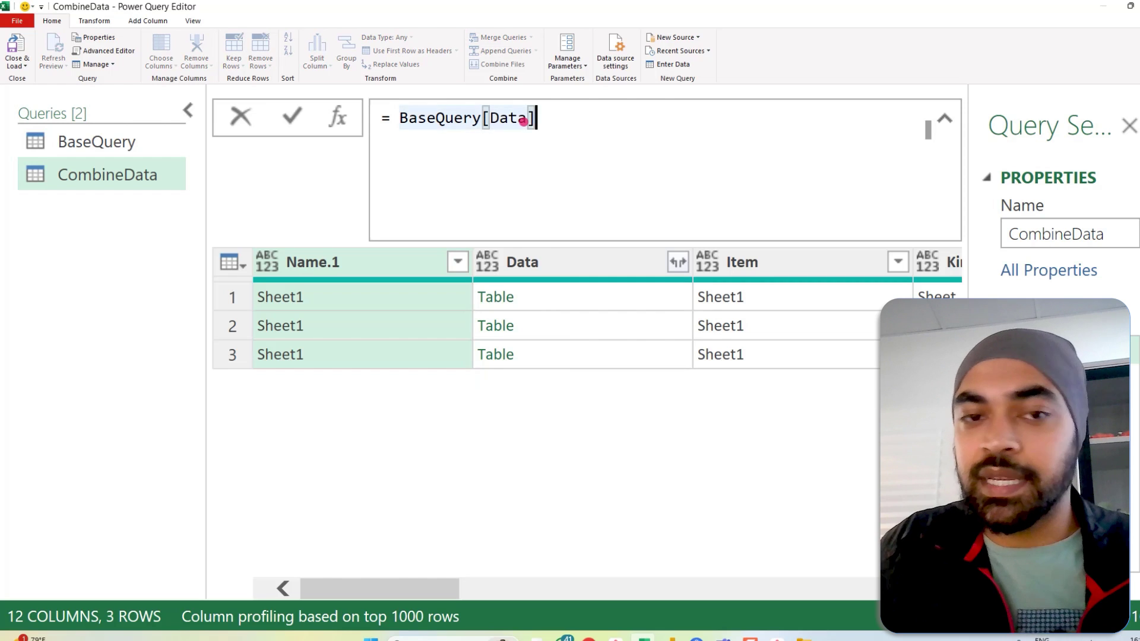
key("Return")
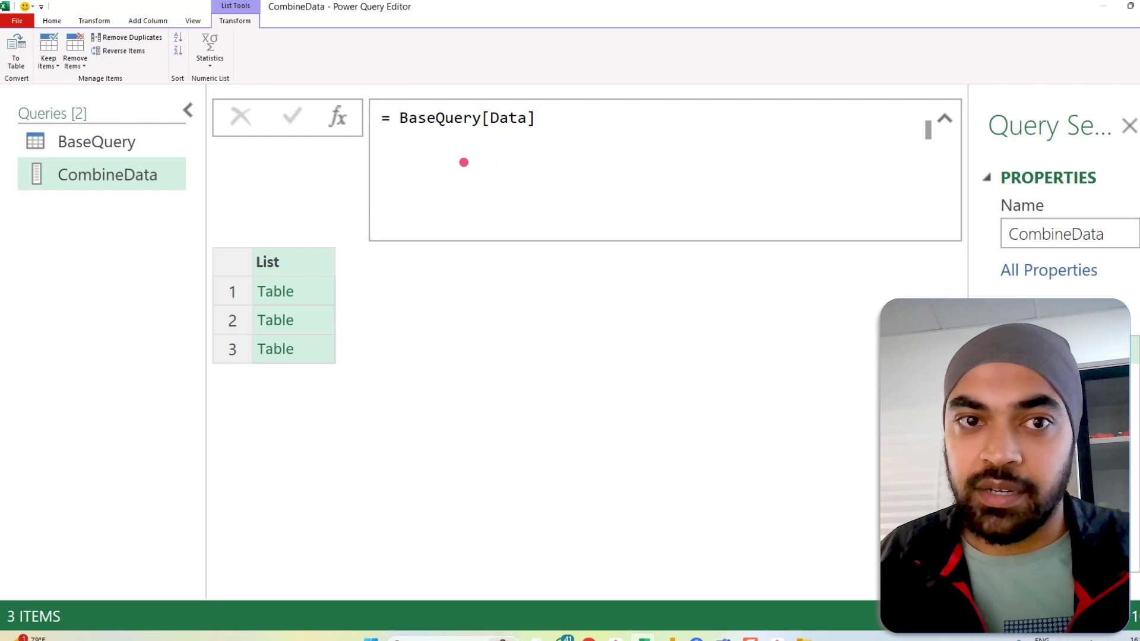
Step: Wrap the CombineData formula in Table.Combine to append all the listed tables: = Table.Combine(BaseQuery[Data])
left_click(401, 124)
type("Table.Combi")
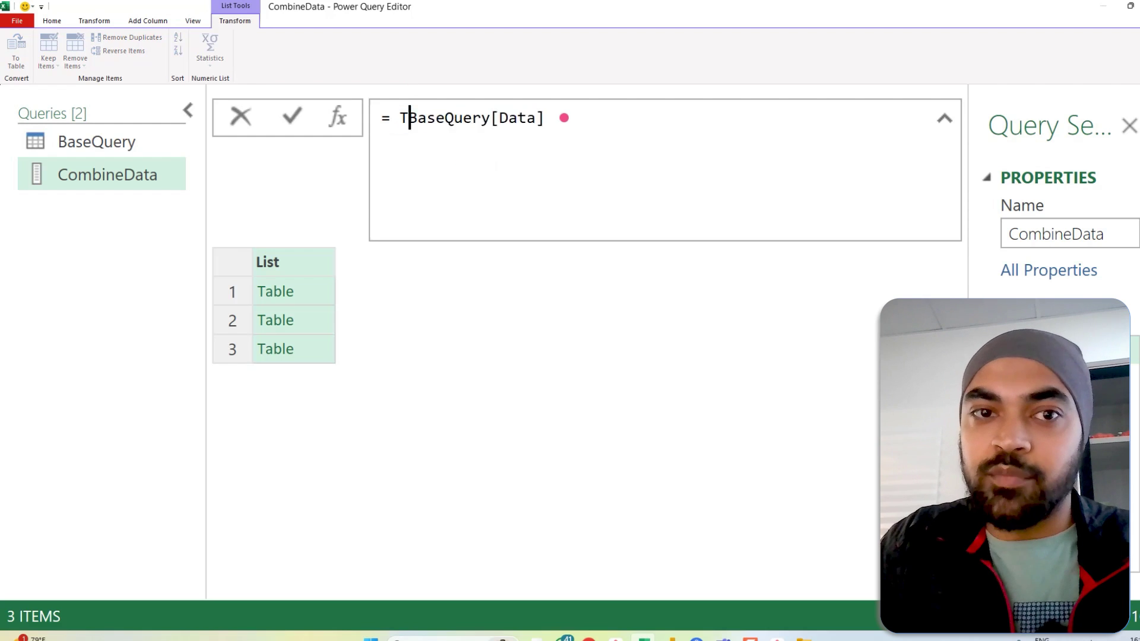
type("ne(")
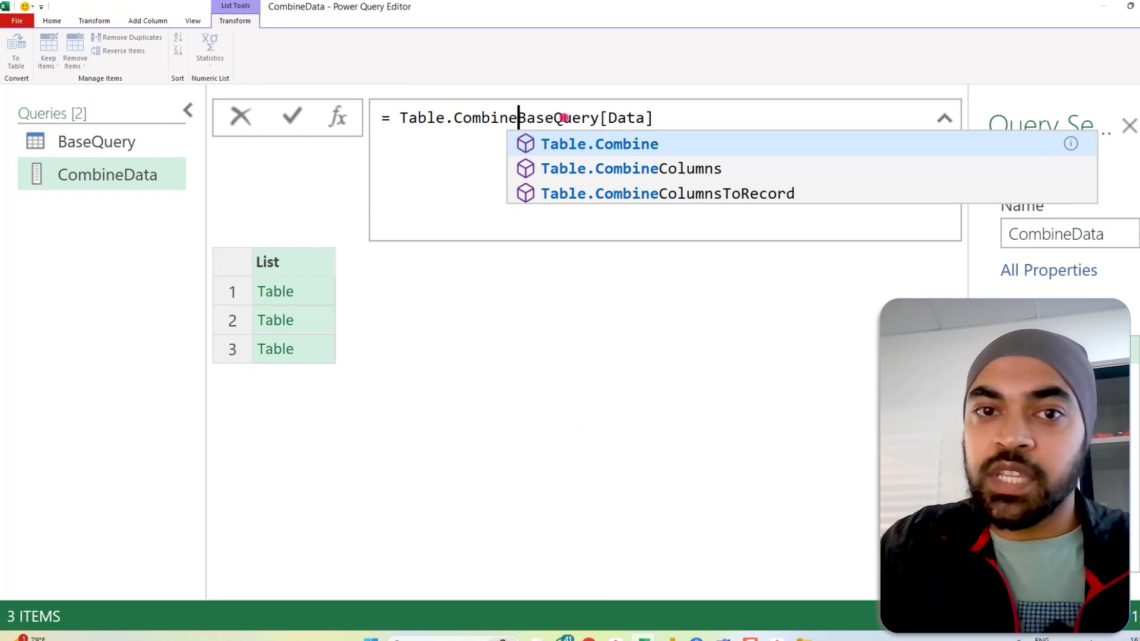
key("End")
type(")")
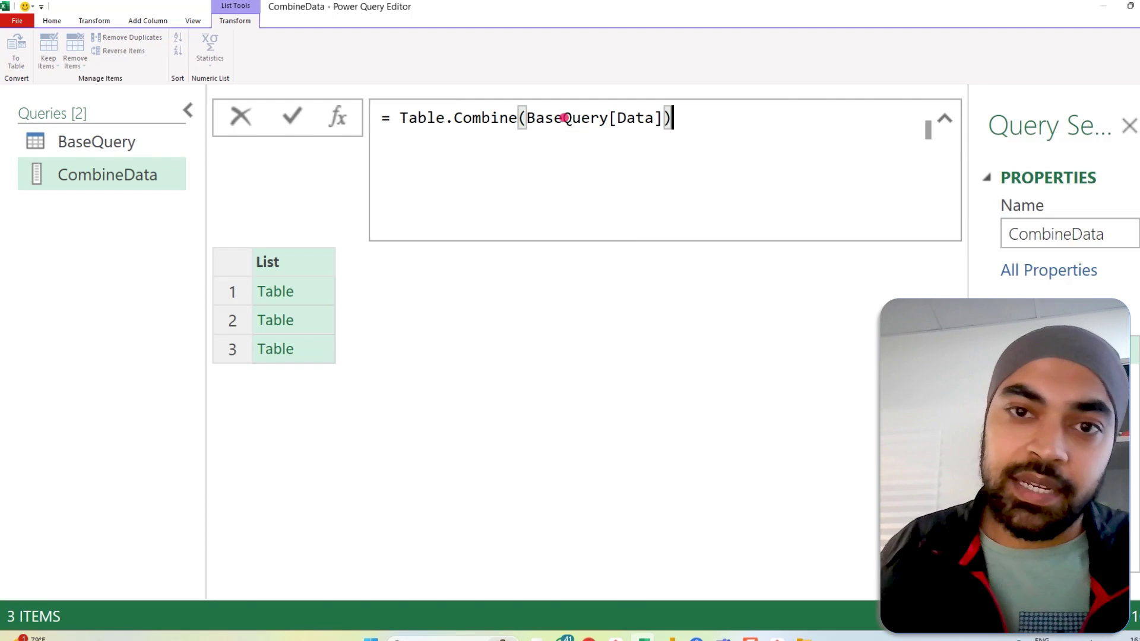
key("Return")
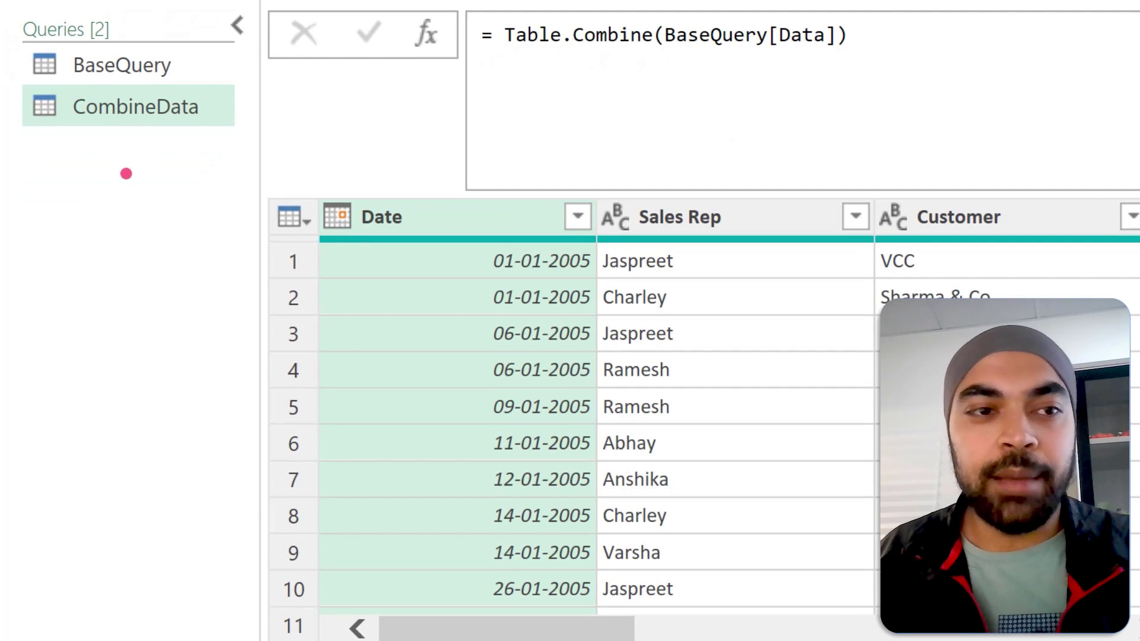
Step: Create another blank query and rename it as Cols
right_click(126, 174)
mouse_move(132, 128)
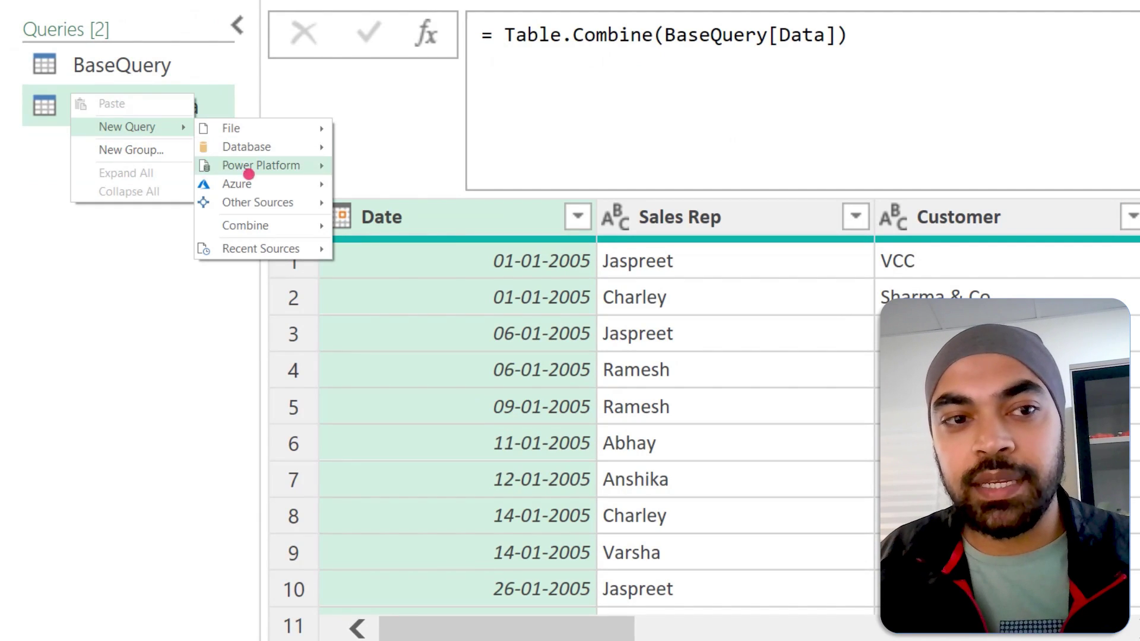
mouse_move(222, 204)
left_click(378, 279)
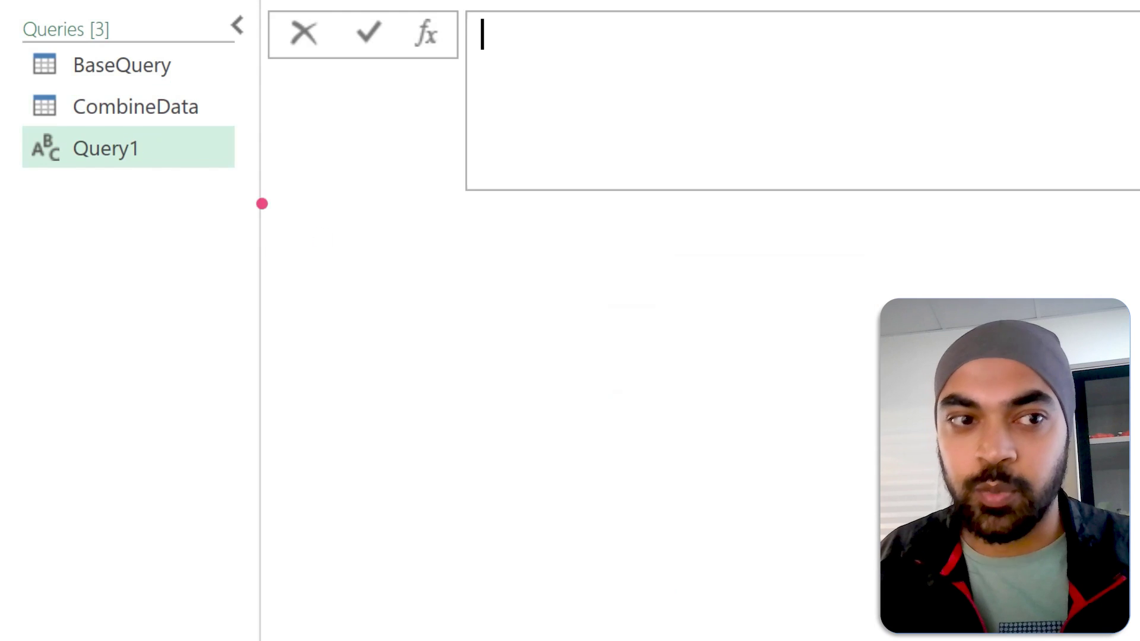
mouse_move(139, 149)
left_mouse_down()
mouse_move(157, 148)
mouse_move(175, 85)
left_mouse_up()
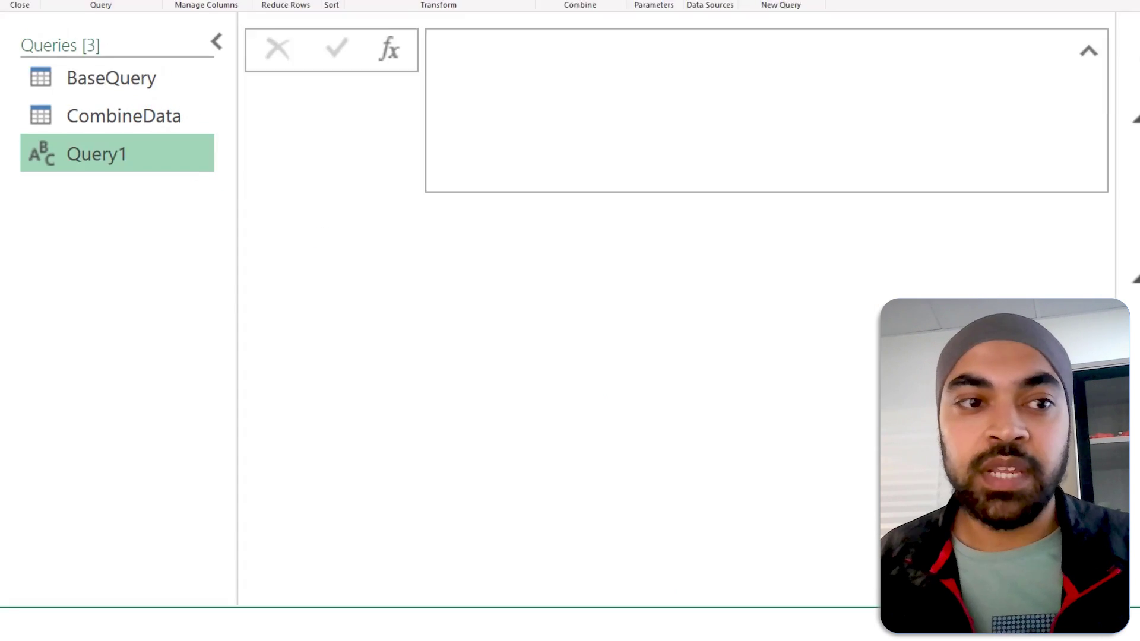
type("Cols")
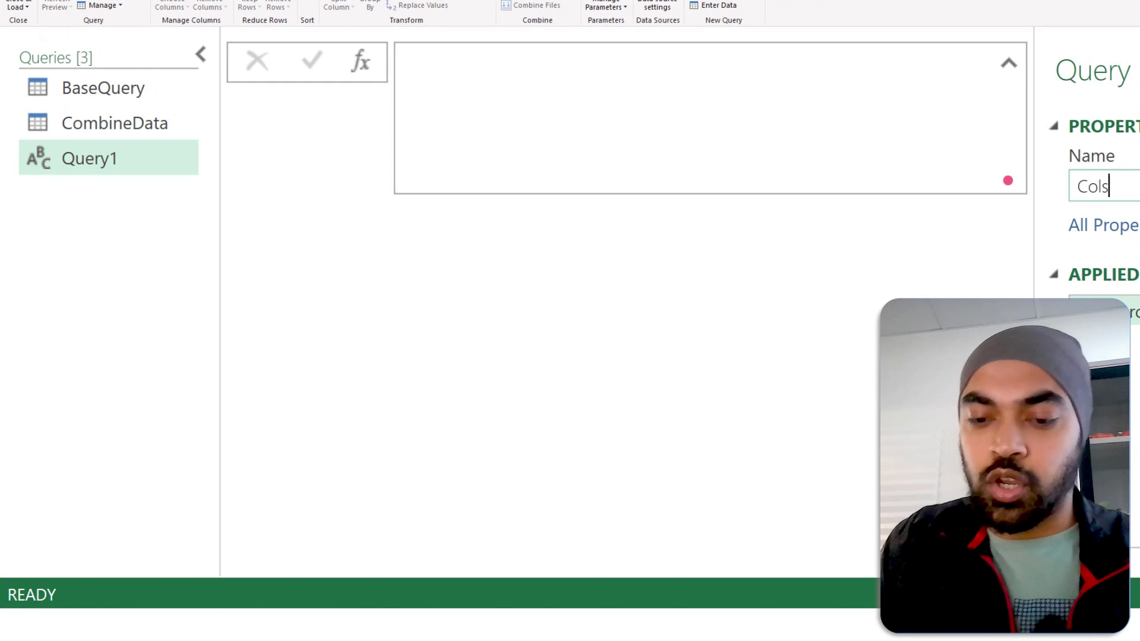
key("Return")
Step: Reference BaseQuery in the Cols query and extract its Data column as a list with = BaseQuery[Data]
left_click(498, 71)
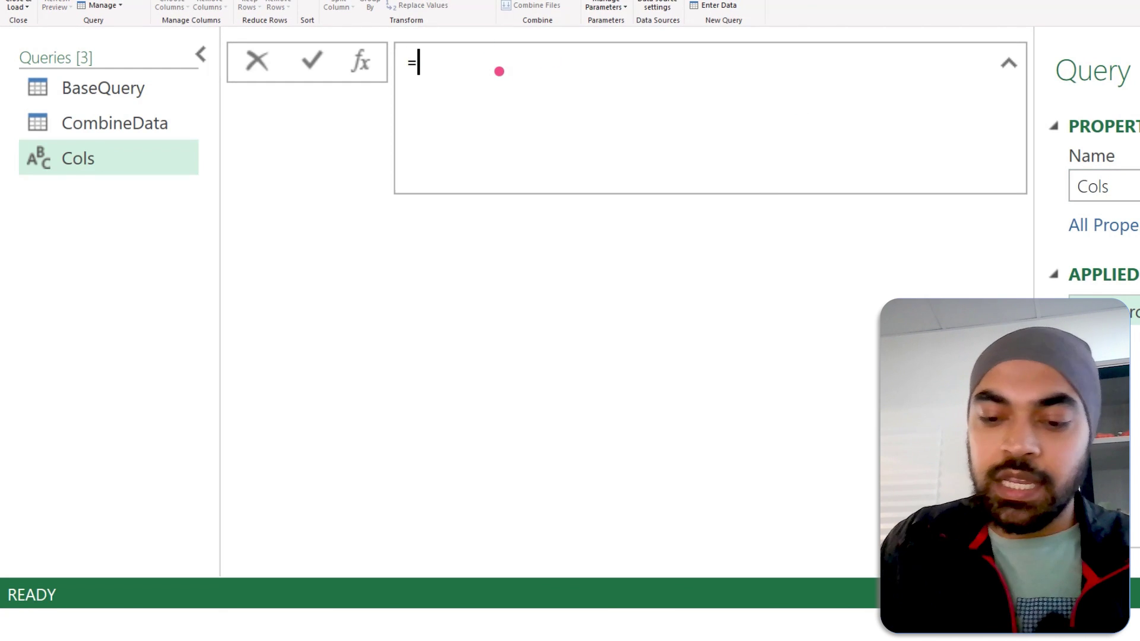
type("ba")
key("Tab")
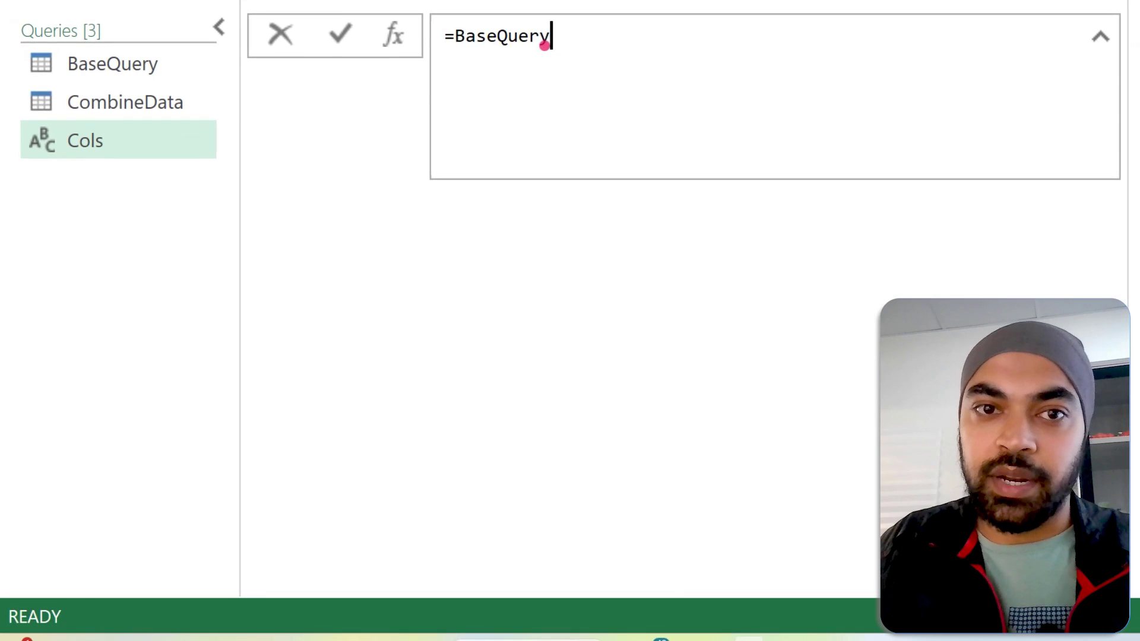
key("Return")
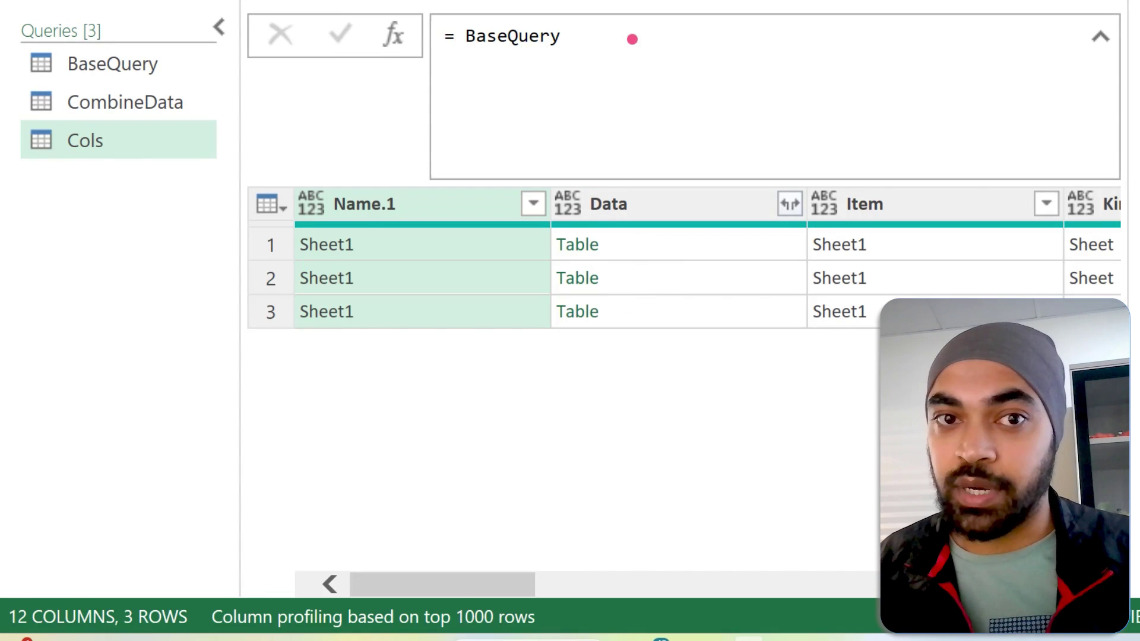
left_click(632, 39)
type("[Data]")
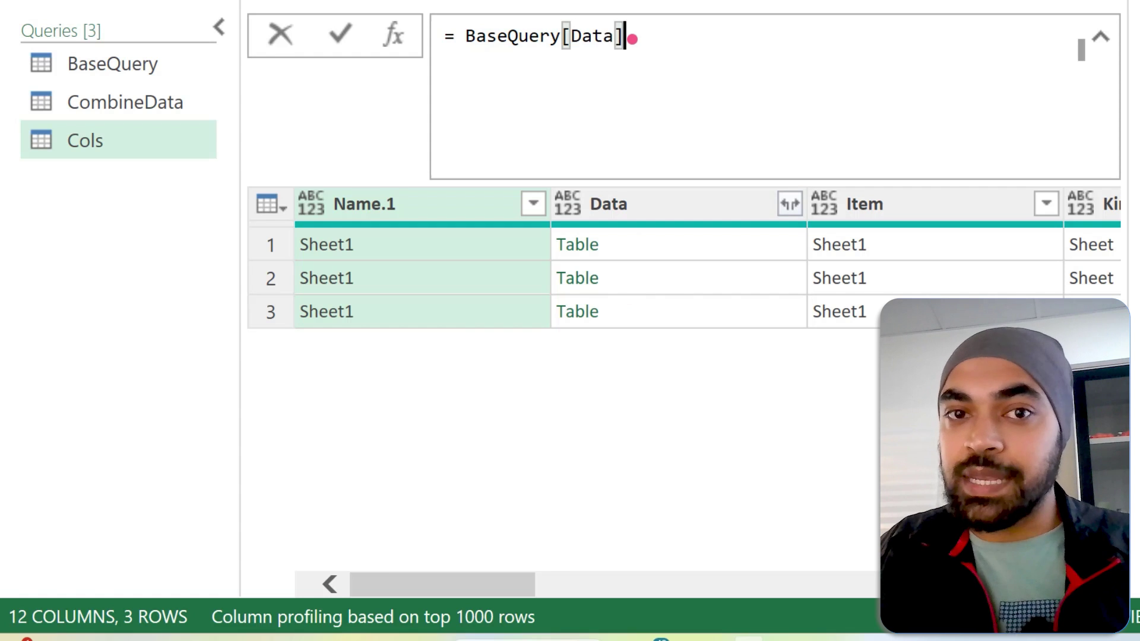
key("Return")
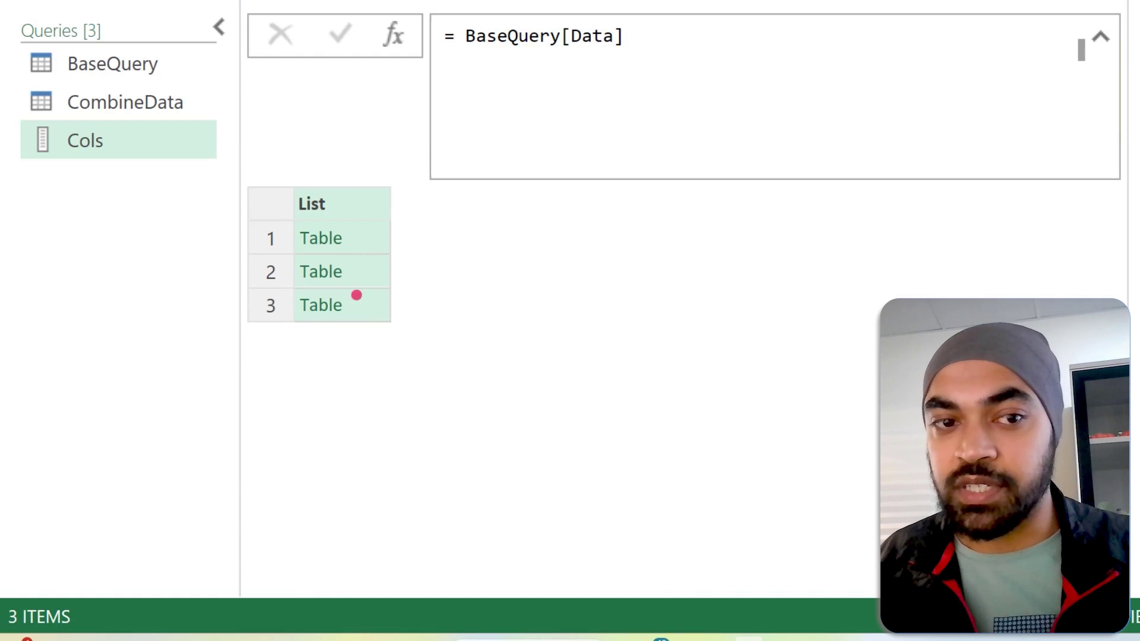
Step: Append the tables in the Cols query by changing its formula to = Table.Combine(BaseQuery[Data])
left_click(468, 38)
type("Table.")
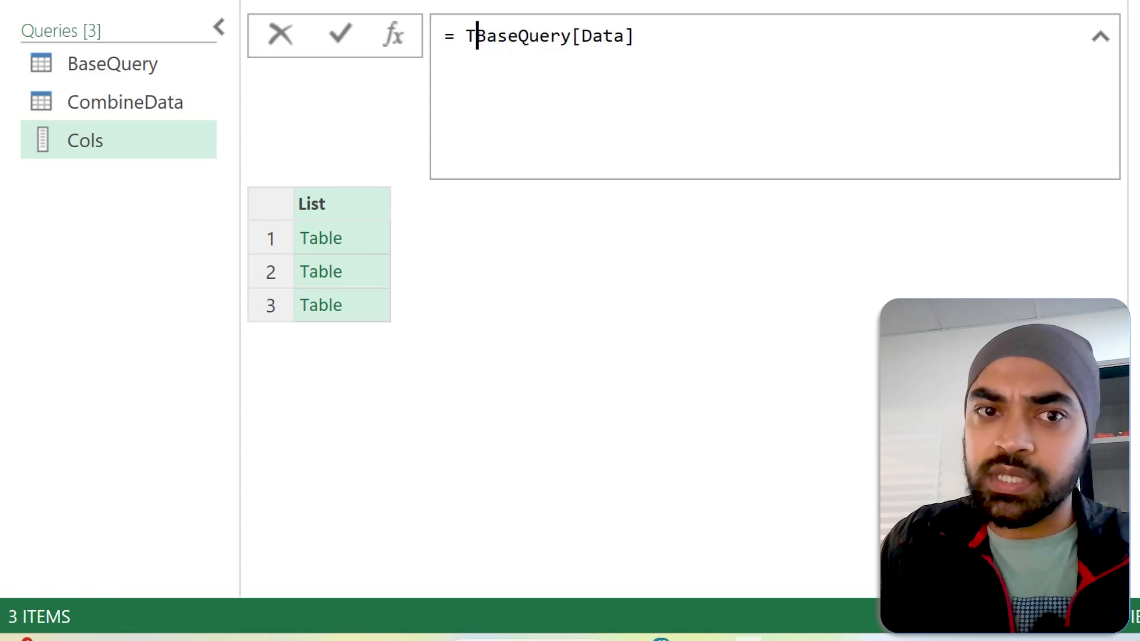
type("Combine(")
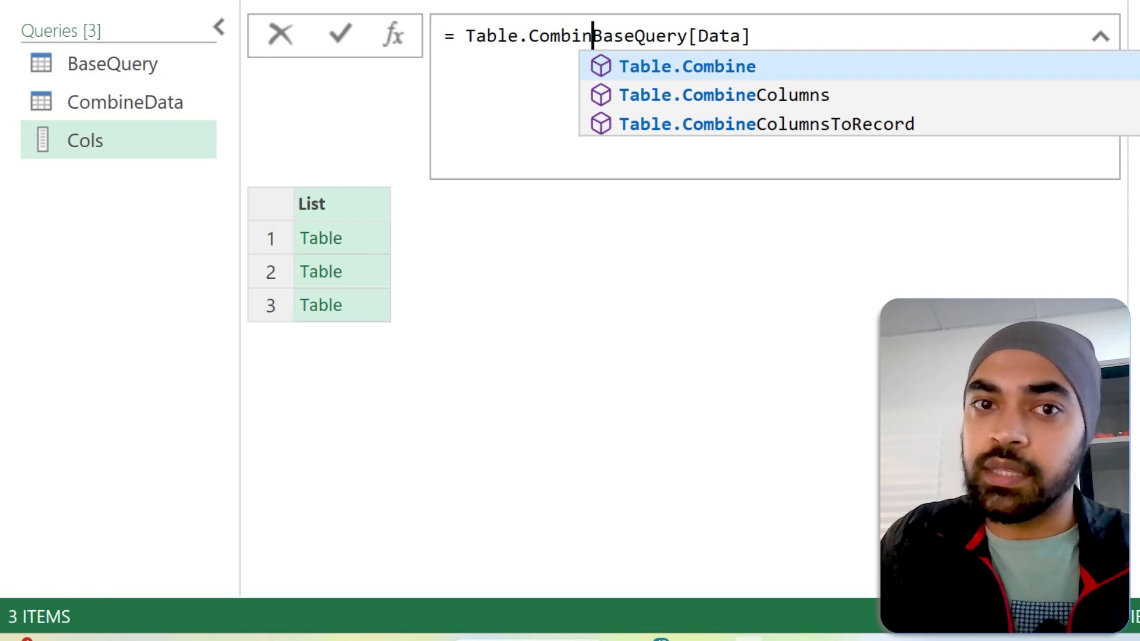
key("End")
type(")")
key("Return")
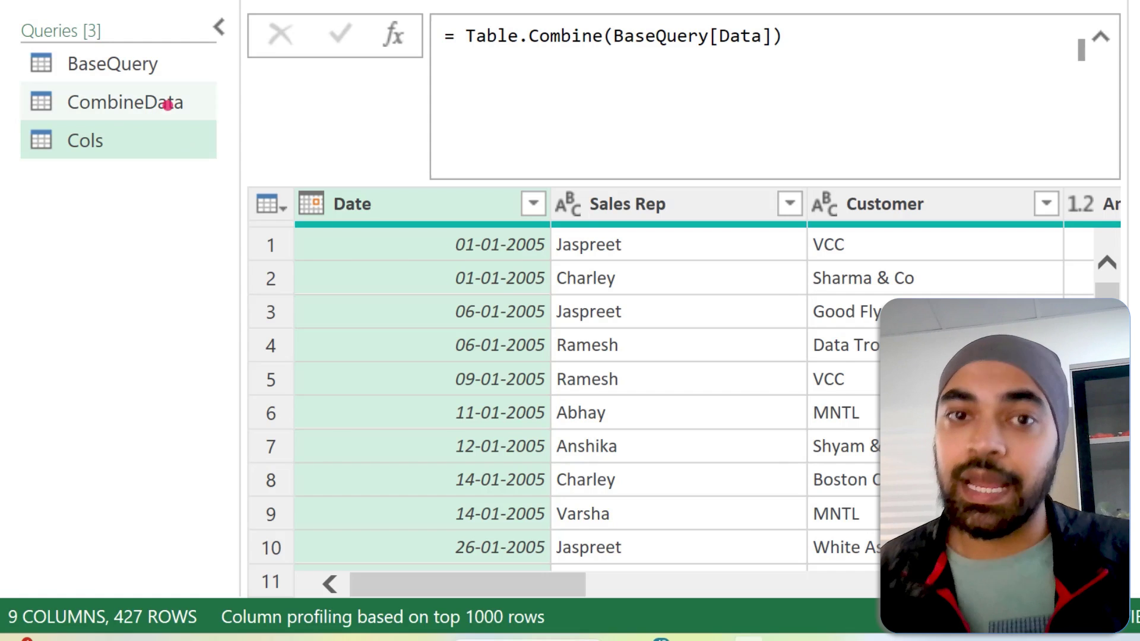
Step: Wrap the Cols formula in Table.ColumnNames to list the combined table's column headers: = Table.ColumnNames(Table.Combine(BaseQuery[Data]))
left_click(470, 36)
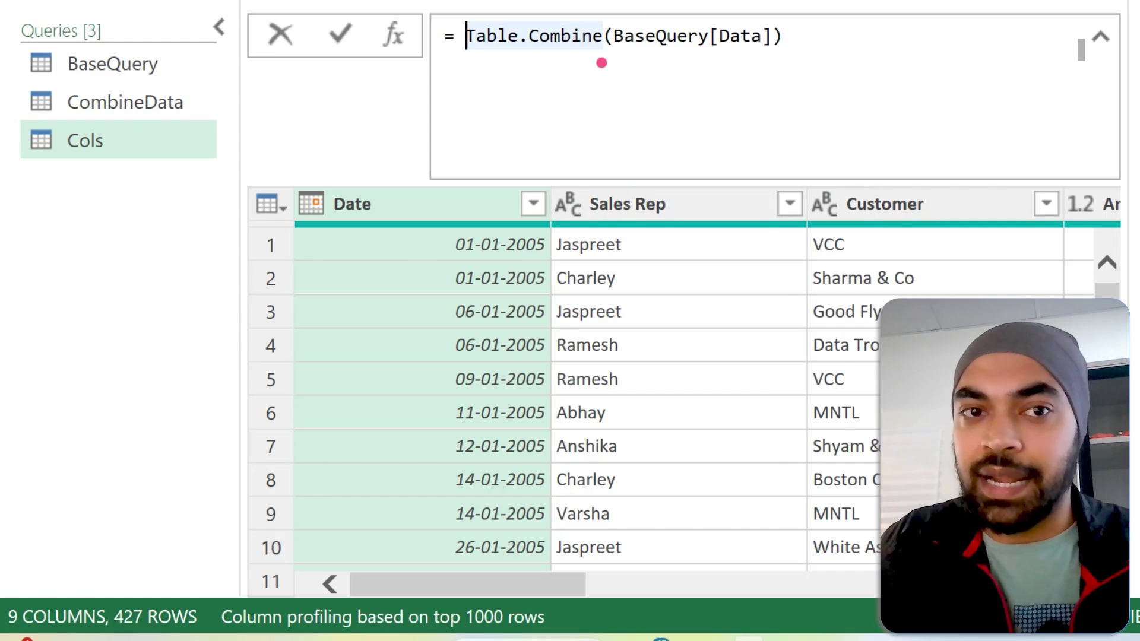
type("Table.")
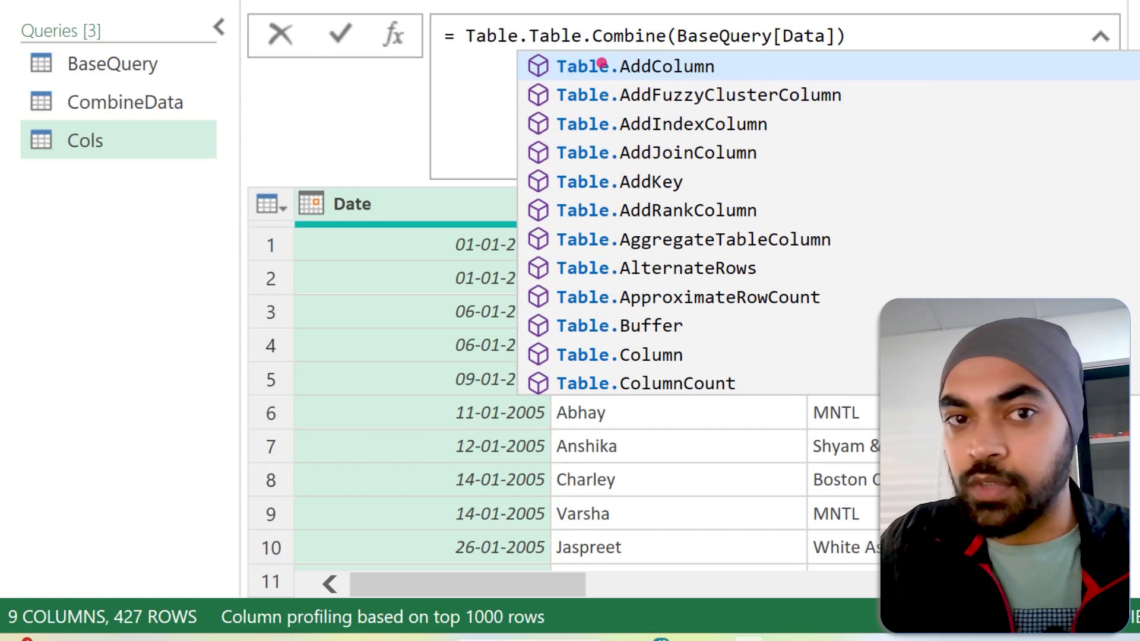
type("ColumnNam")
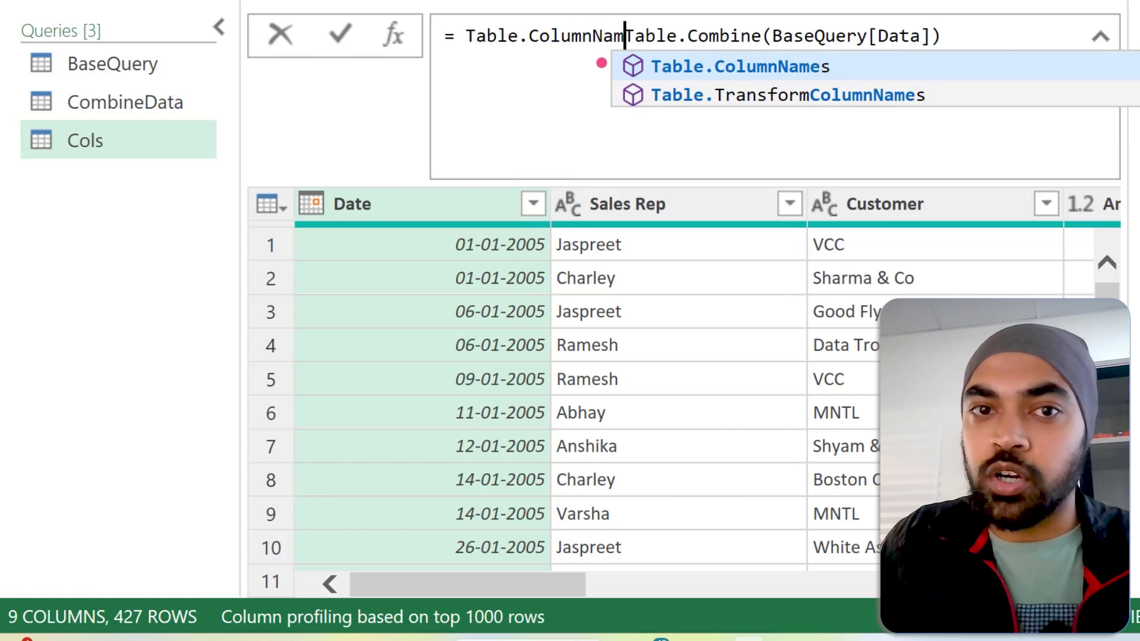
type("es(")
key("End")
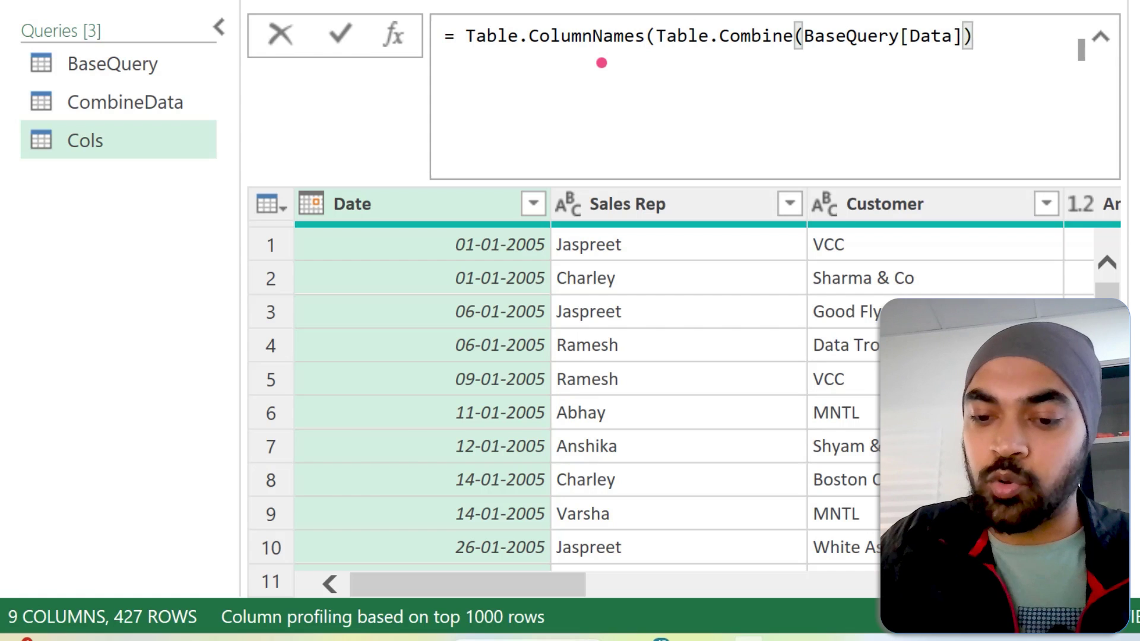
type(")")
key("Return")
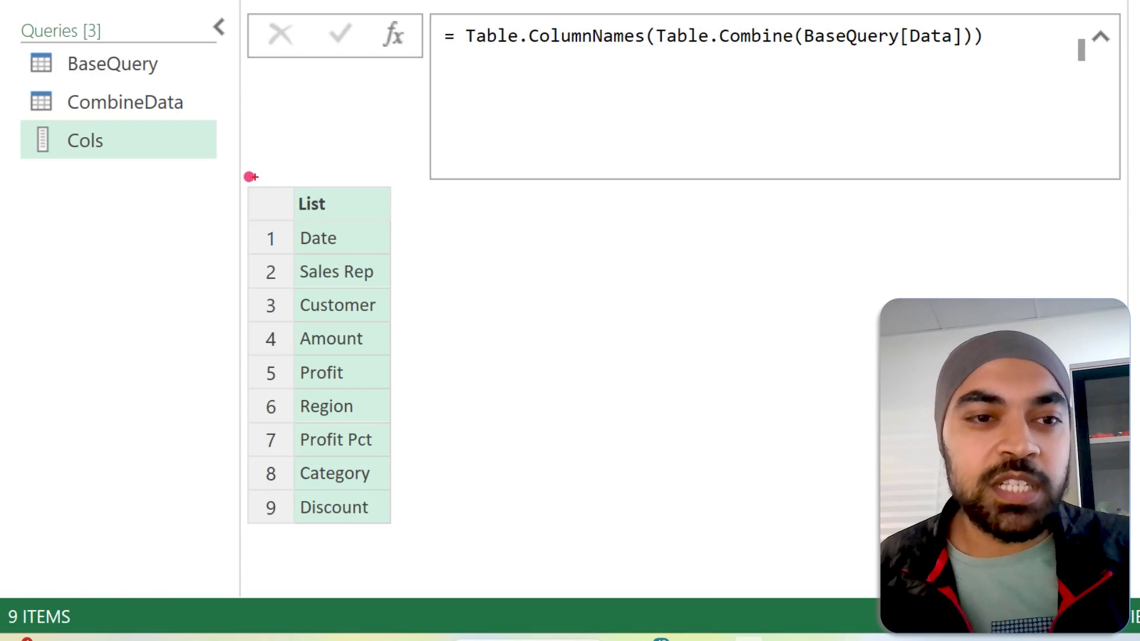
mouse_move(248, 177)
left_mouse_down()
mouse_move(358, 405)
mouse_move(392, 531)
left_mouse_up()
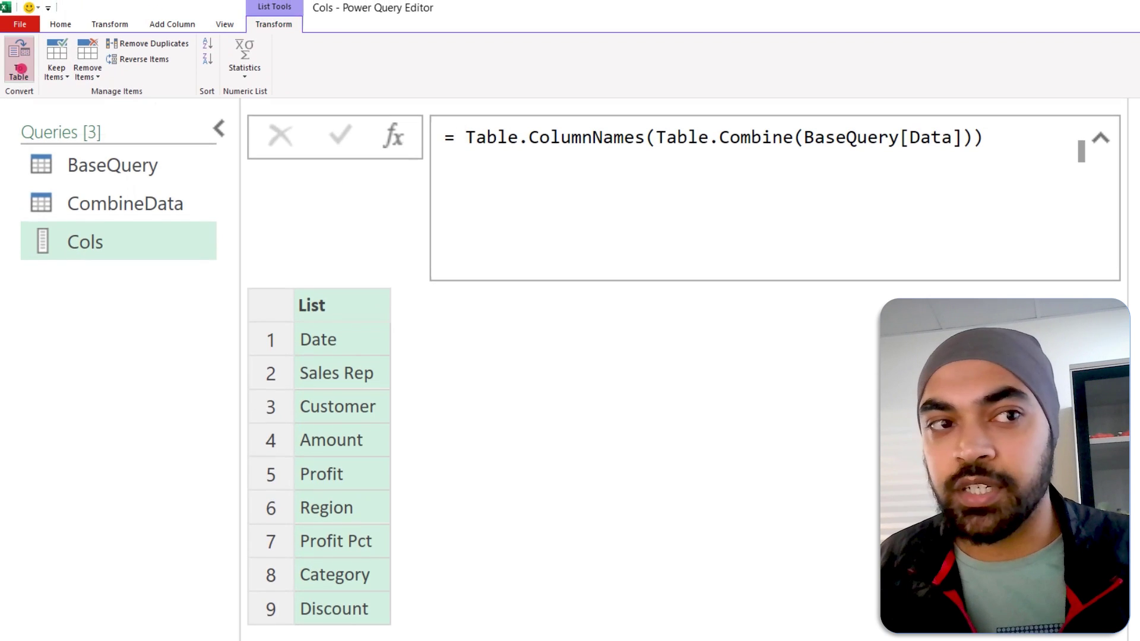
Step: Convert the list of column names in Cols into a table by wrapping the formula in Table.FromList
left_click(459, 137)
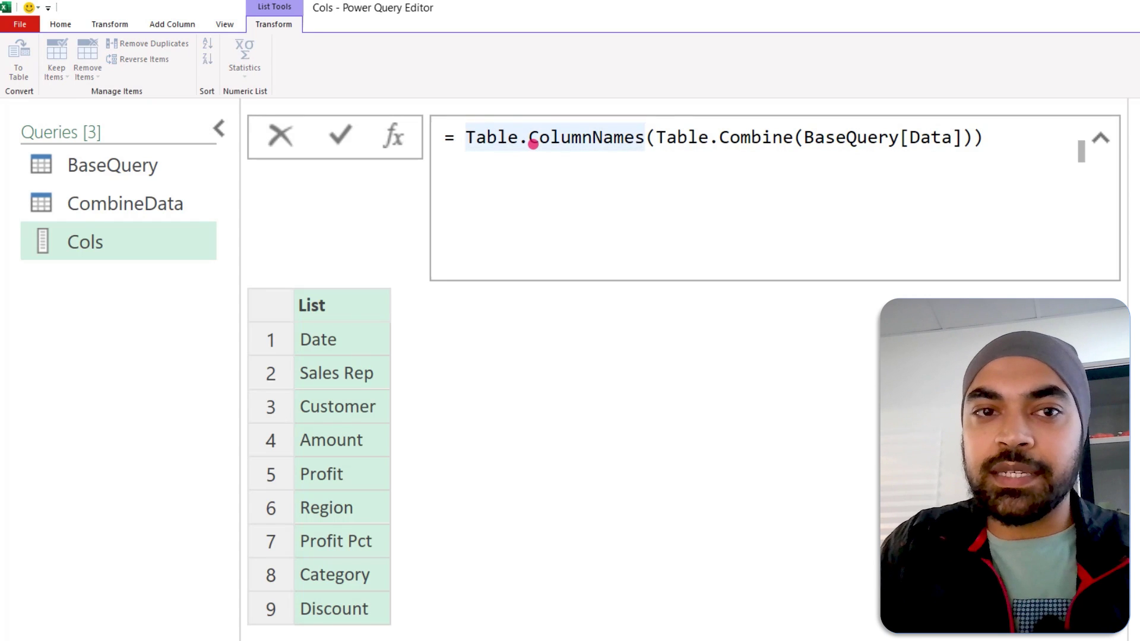
type("Table.FromList(")
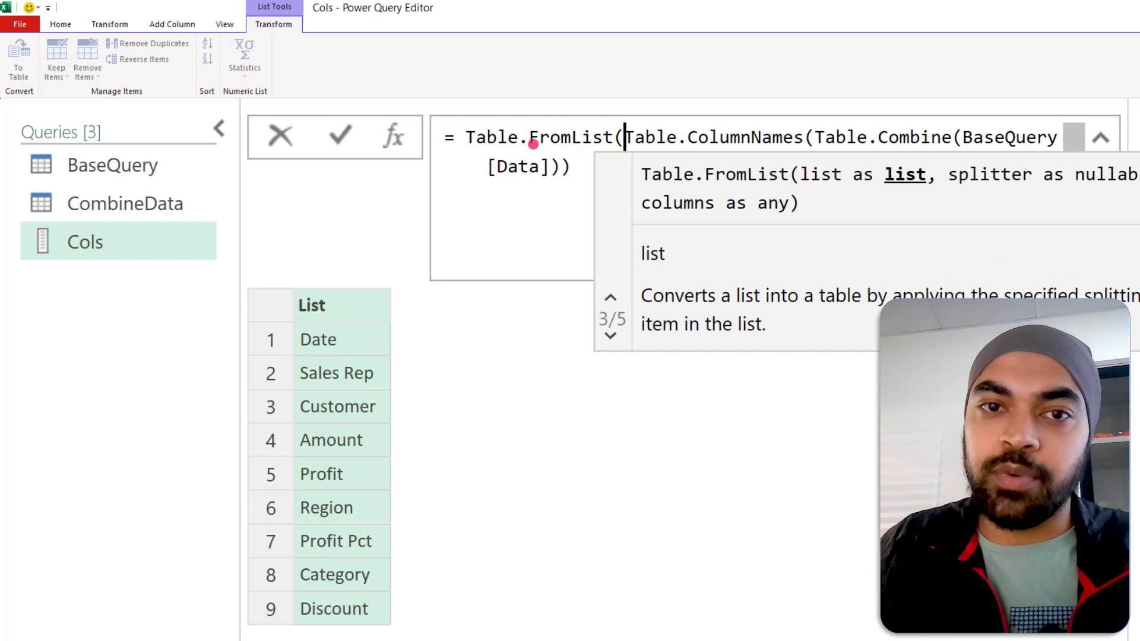
key("ctrl+Right")
key("ctrl+End")
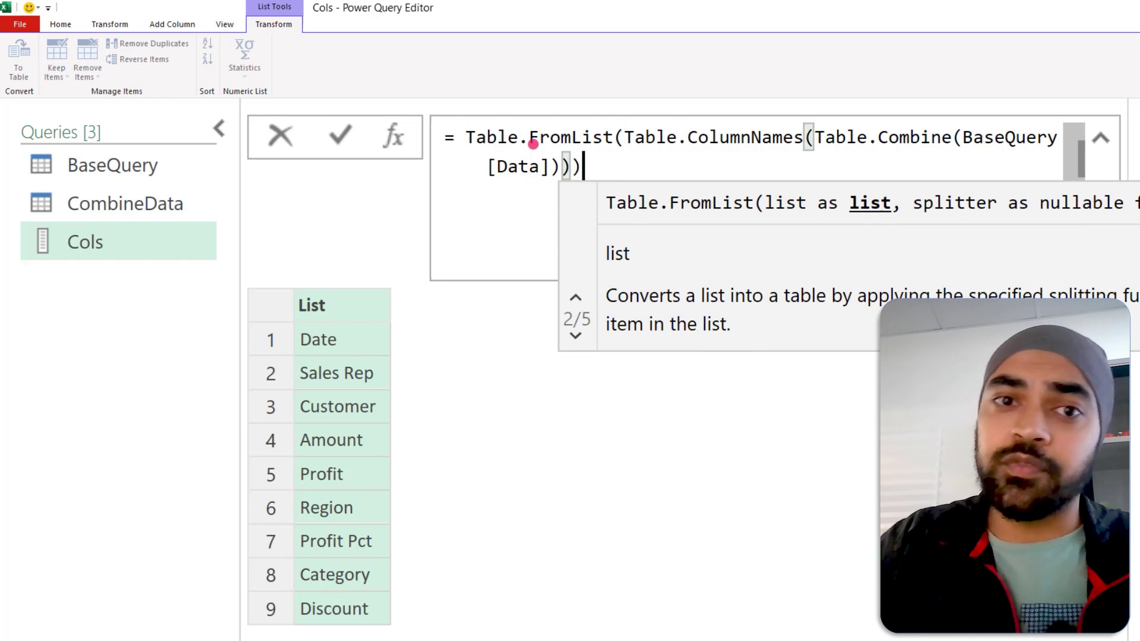
key("Return")
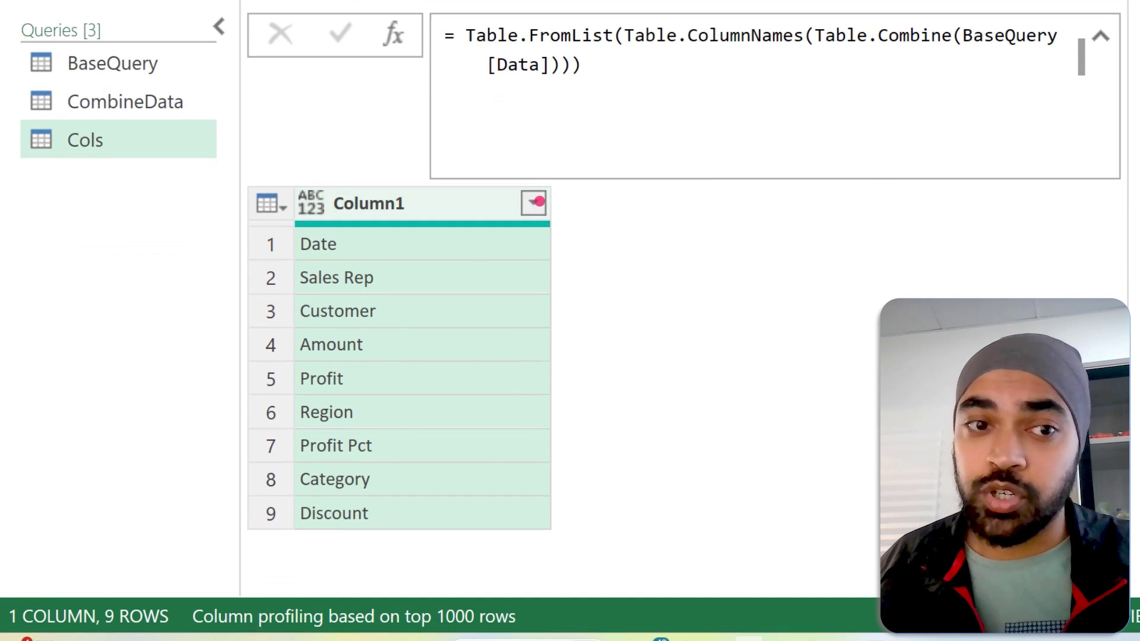
Step: Filter Column1 of the Cols query to keep only Date, Customer and Amount
left_click(533, 203)
left_click(150, 438)
left_click(132, 570)
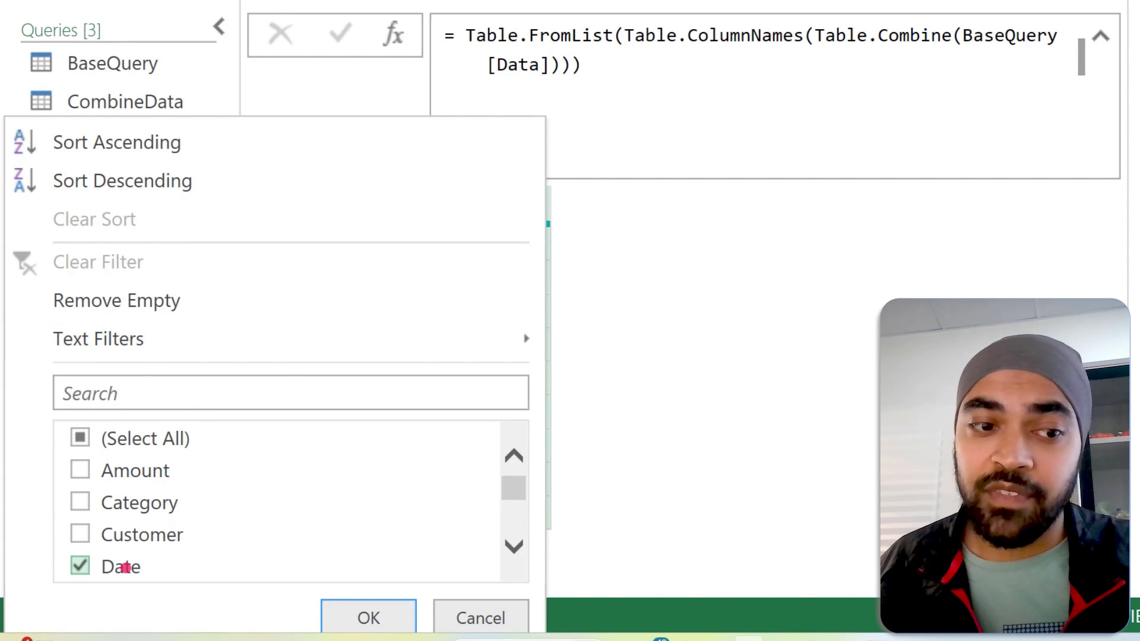
left_click(136, 533)
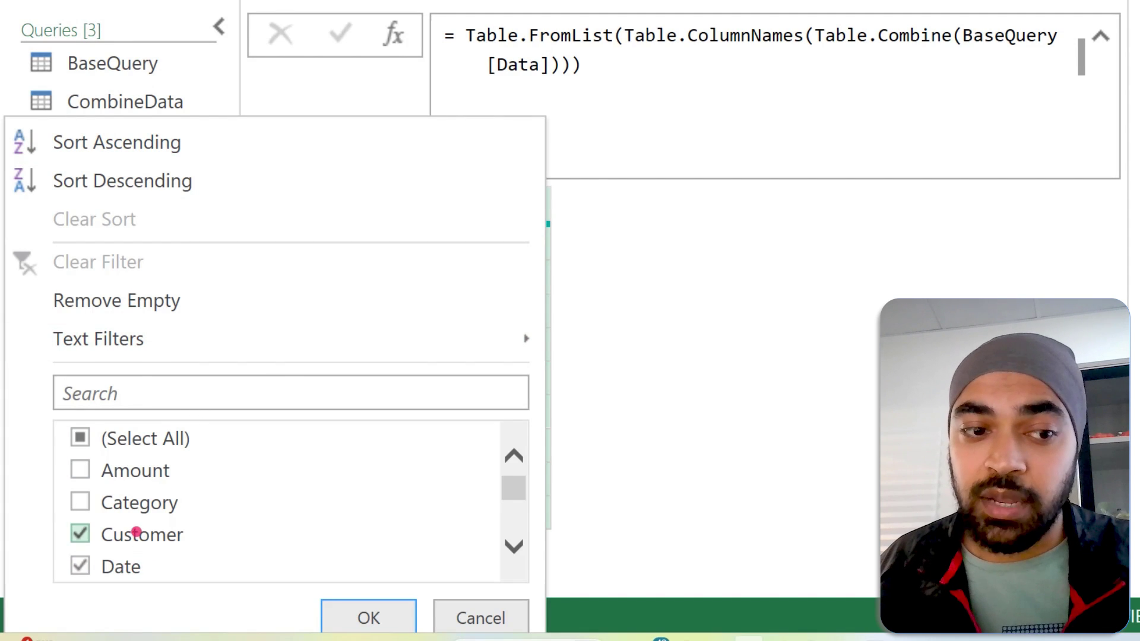
left_click(145, 470)
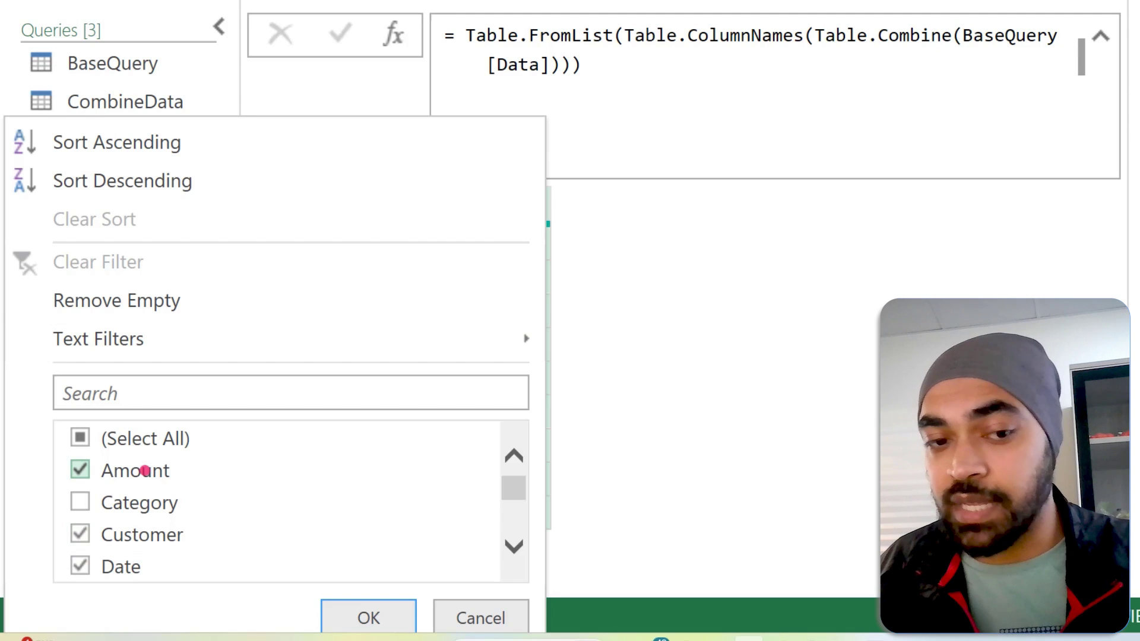
left_click(362, 617)
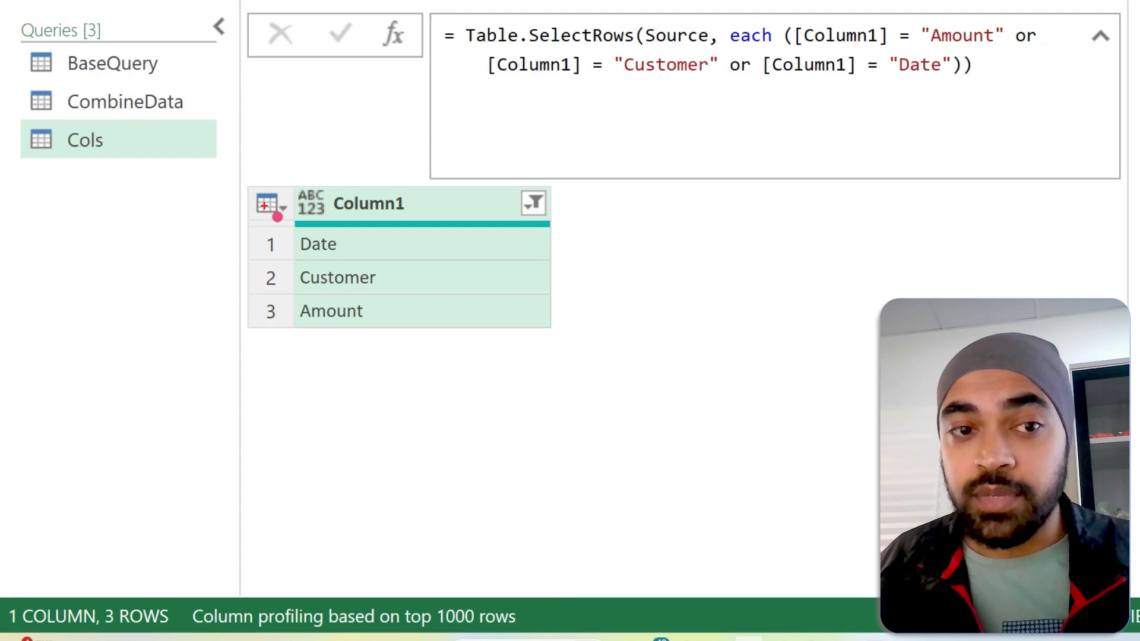
left_click_drag(265, 207, 397, 349)
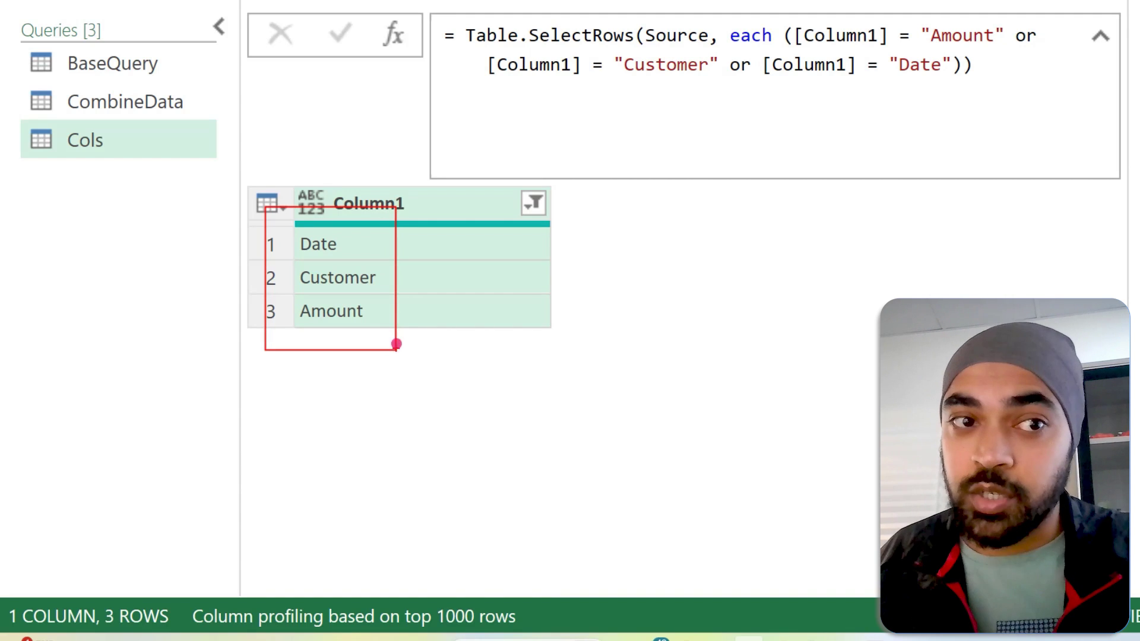
mouse_move(331, 221)
left_mouse_down()
mouse_move(271, 132)
mouse_move(179, 104)
mouse_move(196, 111)
left_mouse_up()
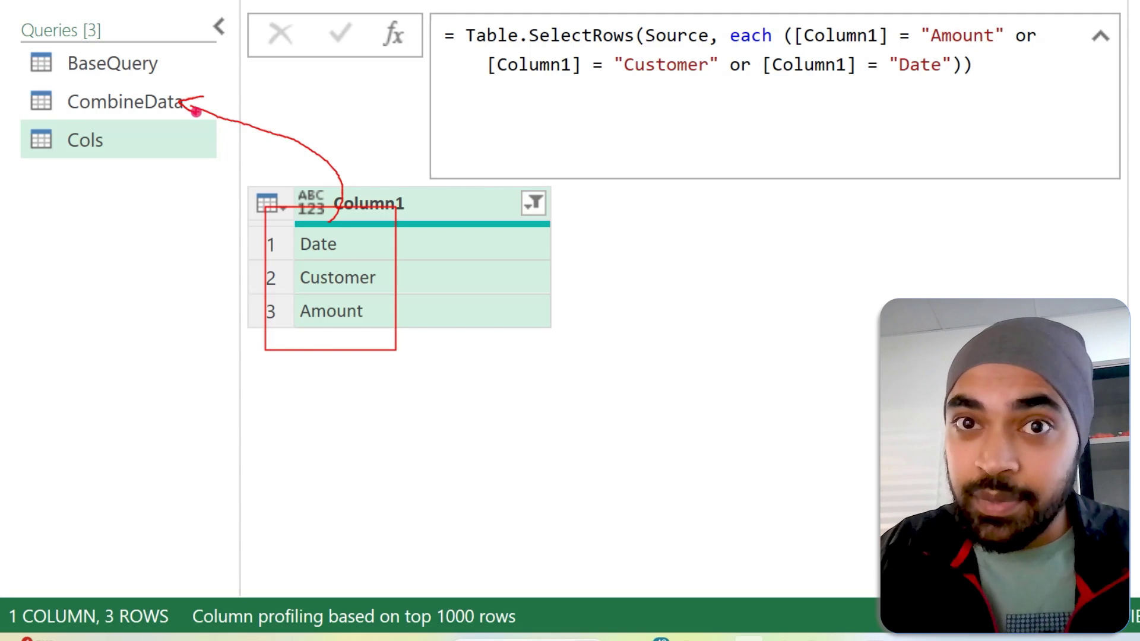
key("Escape")
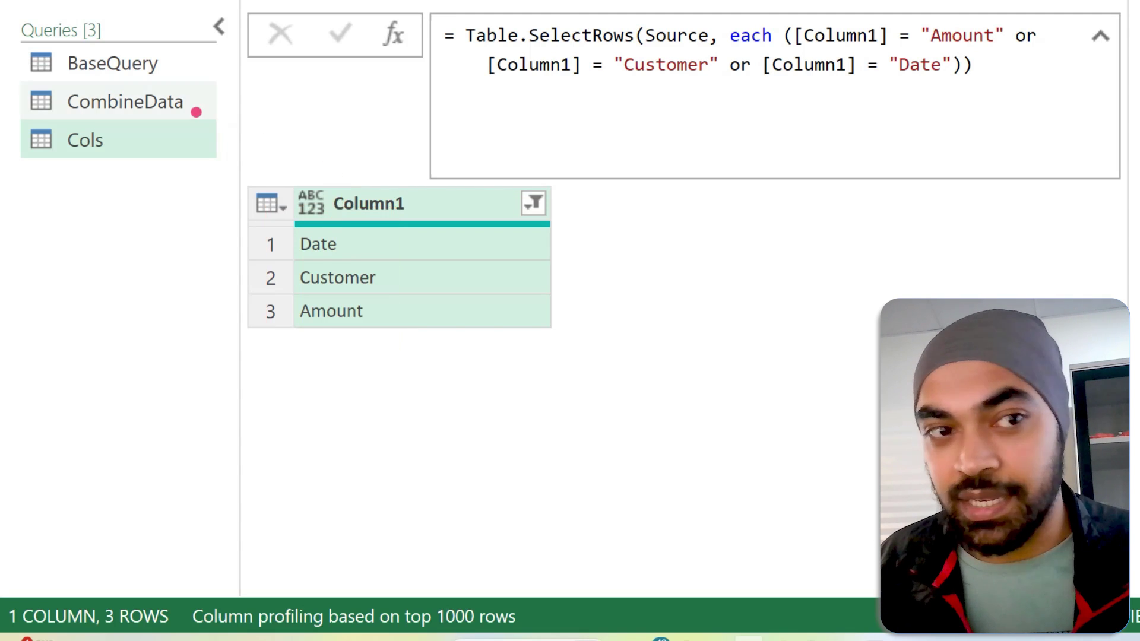
Step: Add the Cols query as the columns argument of the CombineData formula: = Table.Combine(BaseQuery[Data], Cols)
left_click(128, 105)
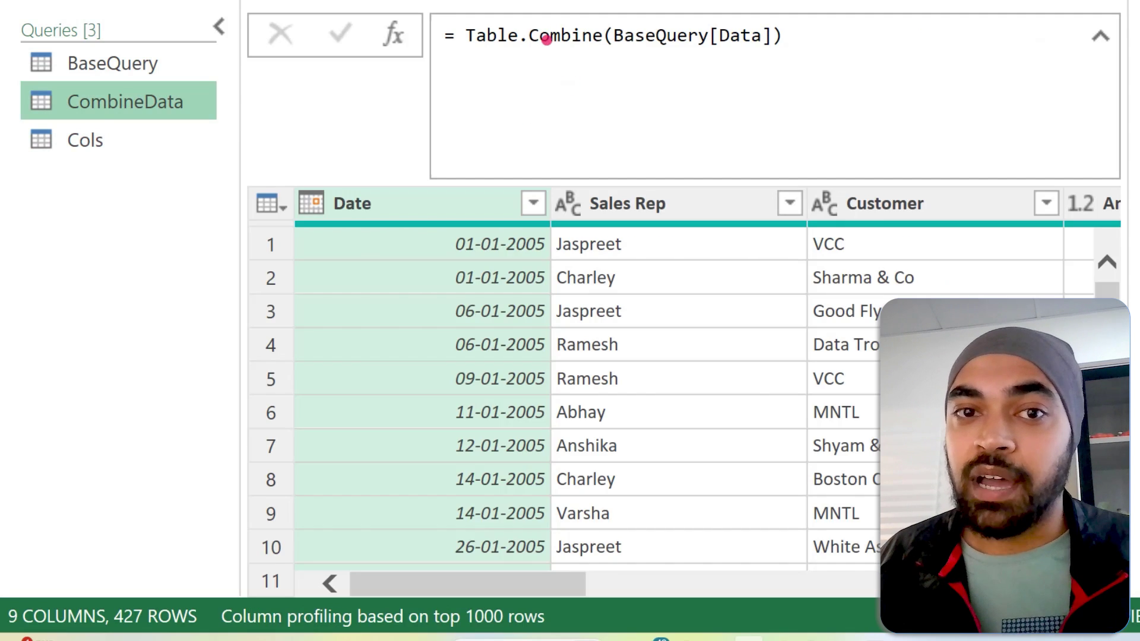
left_click(550, 36)
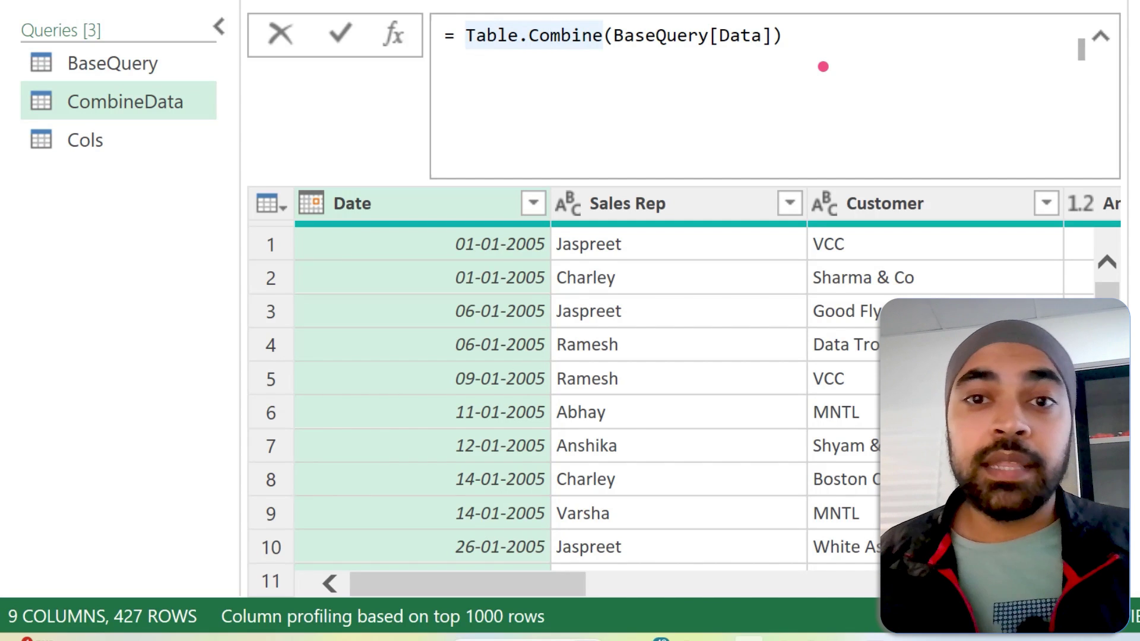
left_click(822, 37)
key("Left")
type(",")
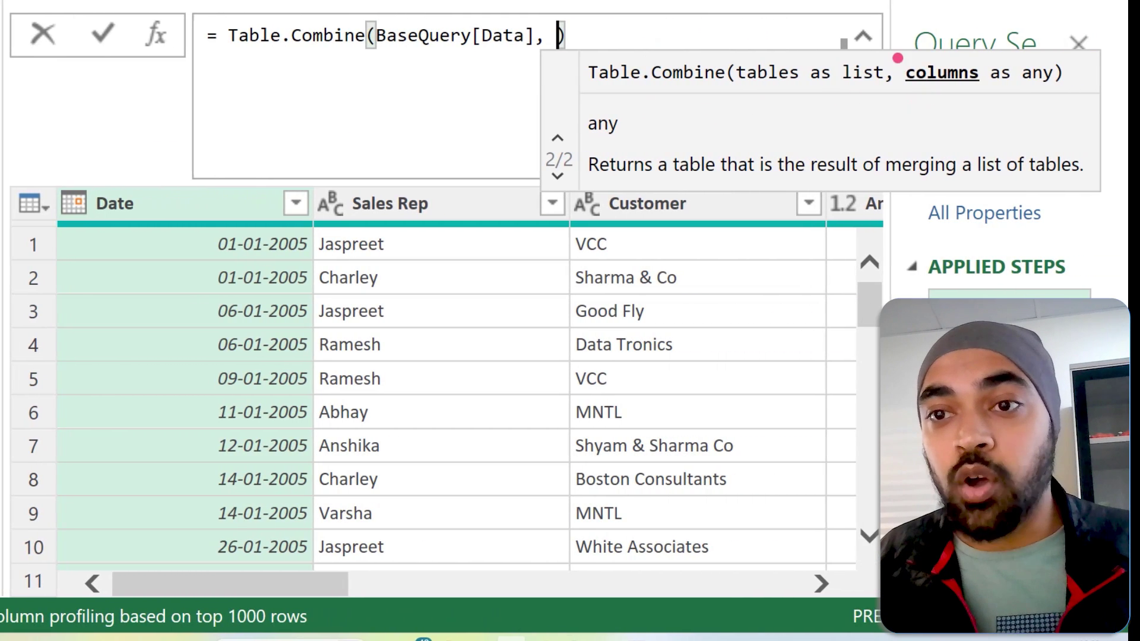
left_click_drag(896, 52, 978, 86)
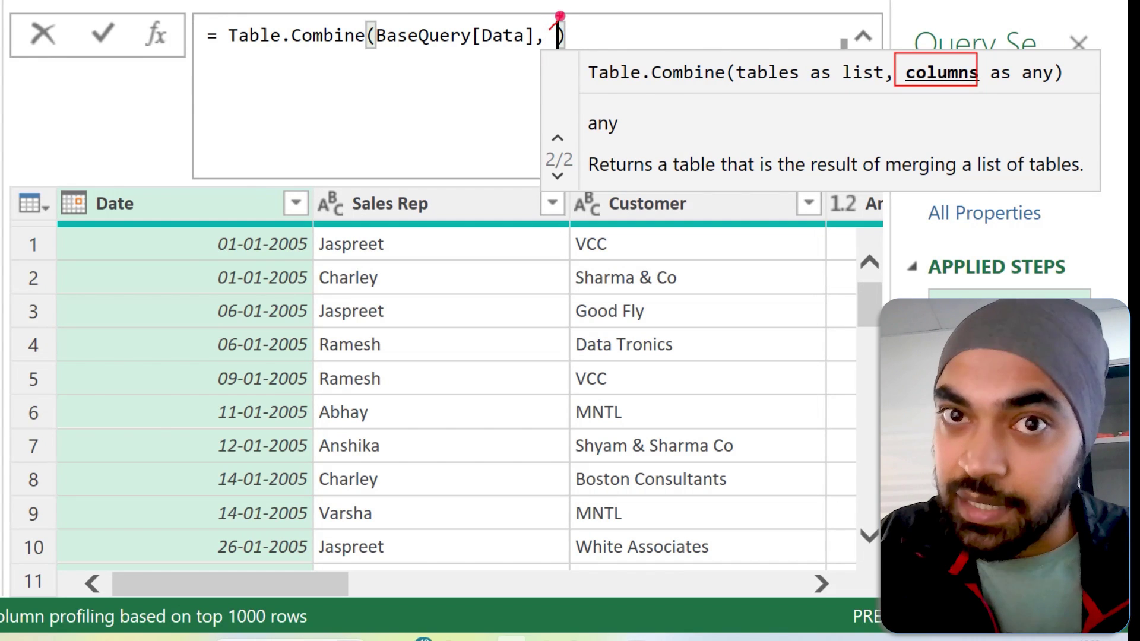
key("Return")
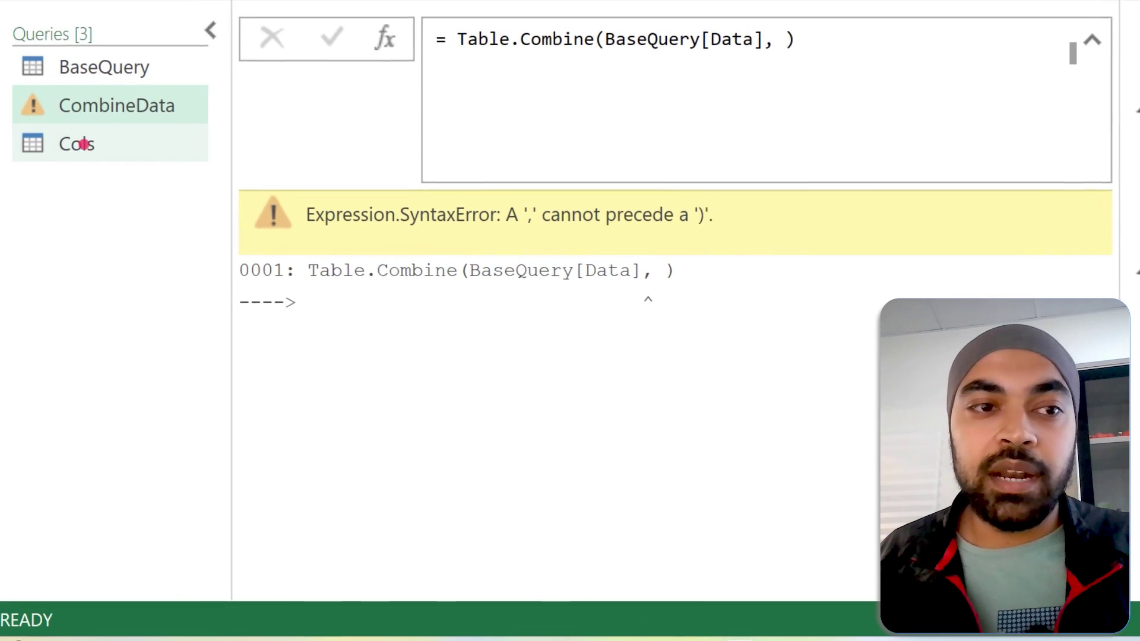
left_click(790, 37)
type("Col")
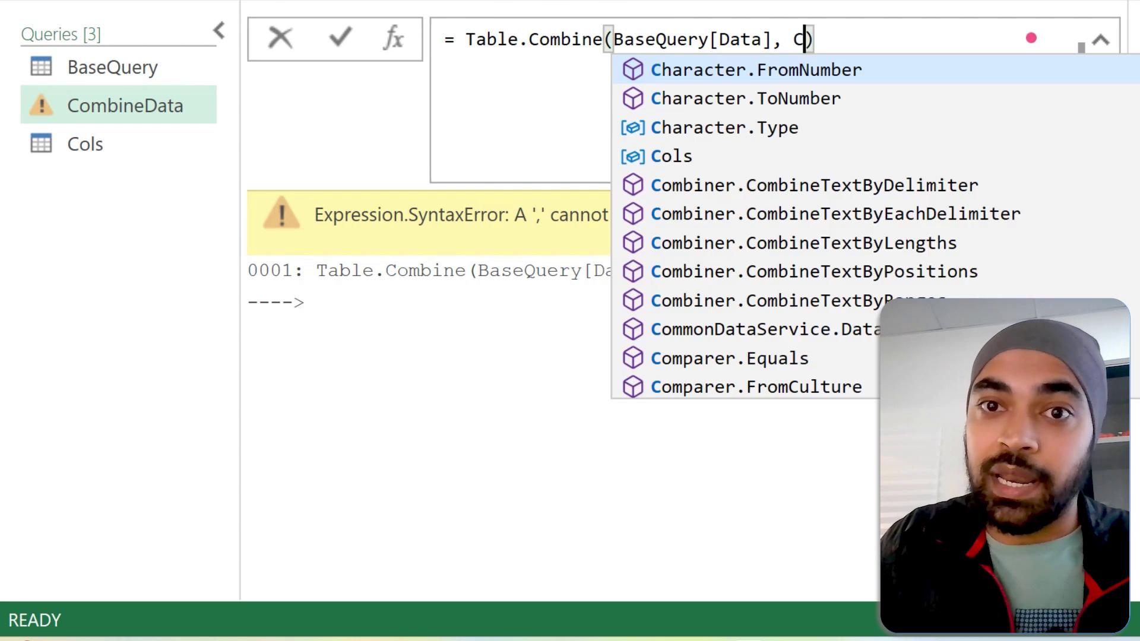
key("Tab")
key("Return")
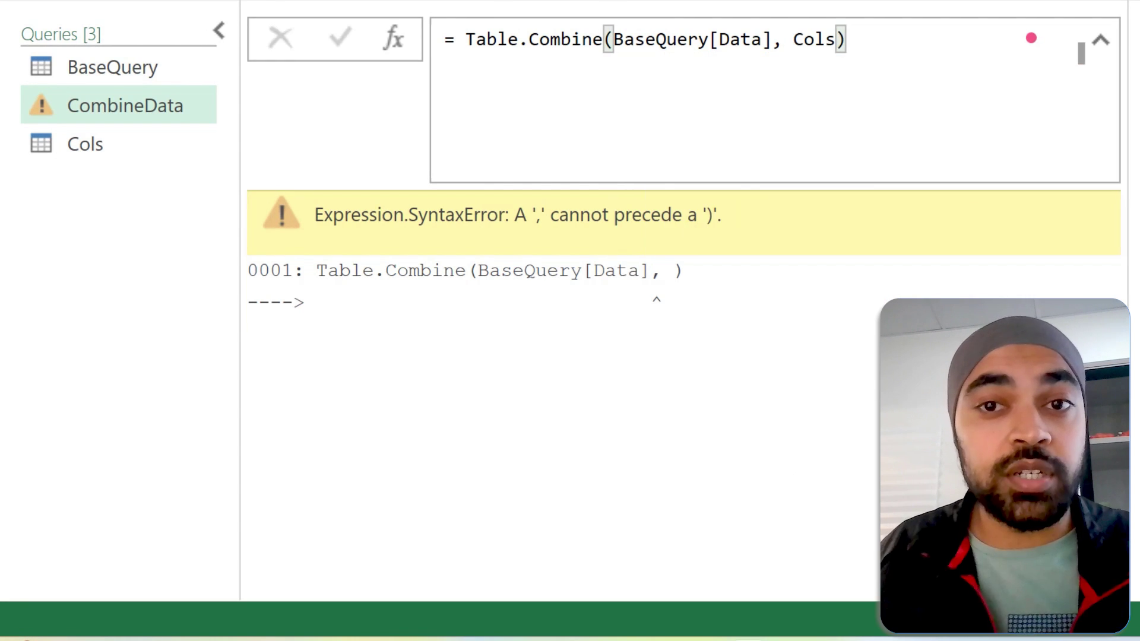
Step: Pass Column1 of Cols as a list in the CombineData formula: = Table.Combine(BaseQuery[Data], Cols[Column1])
left_click(101, 149)
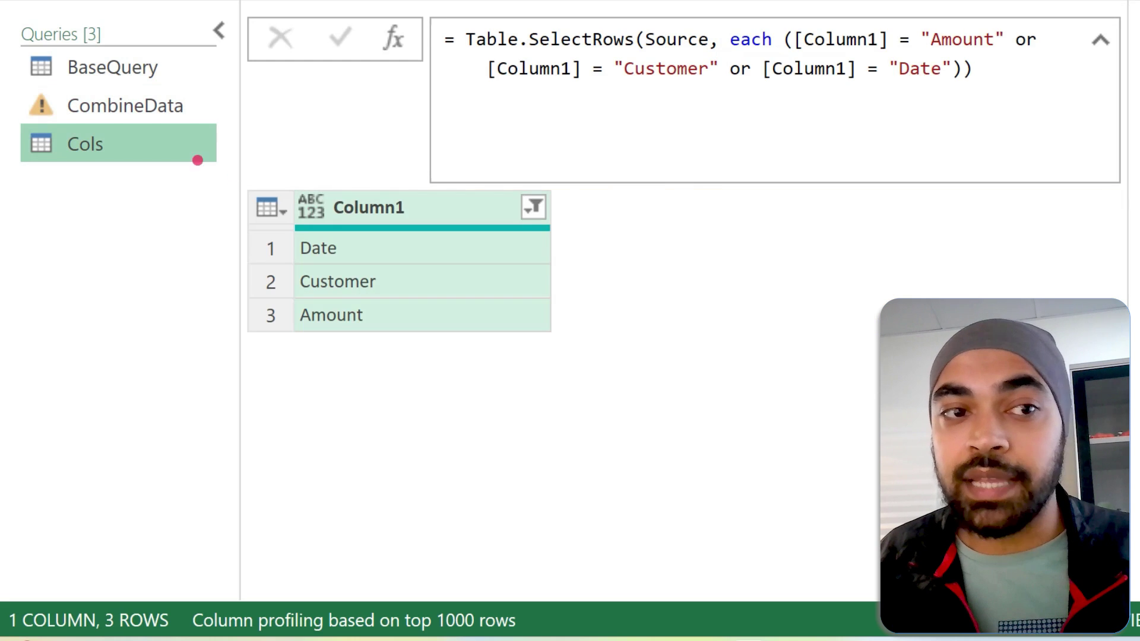
left_click(158, 107)
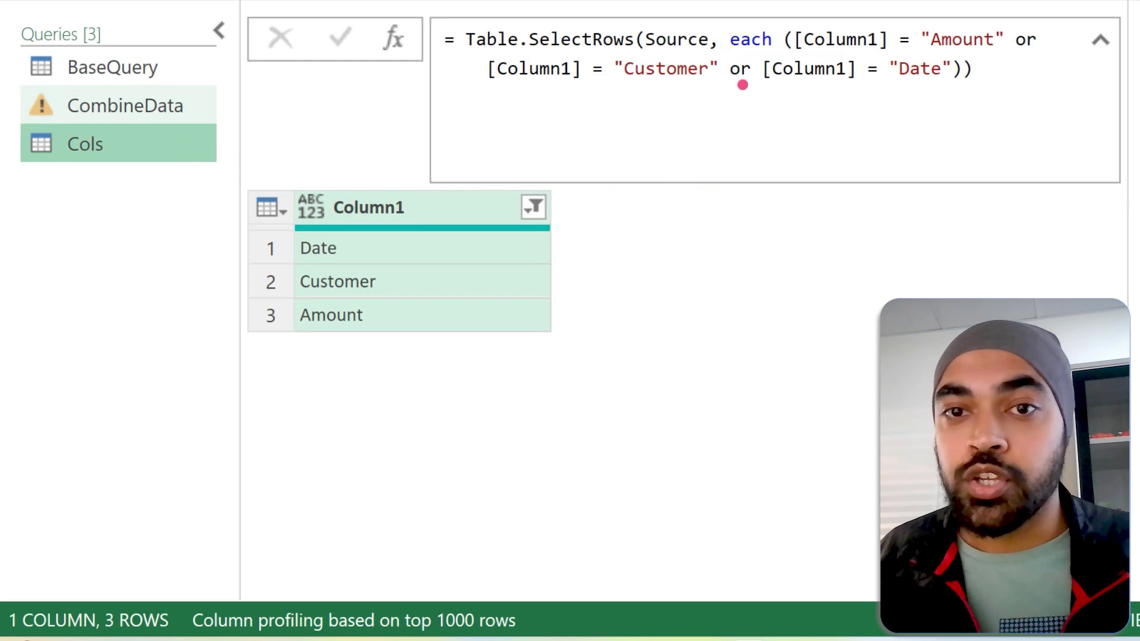
left_click(836, 40)
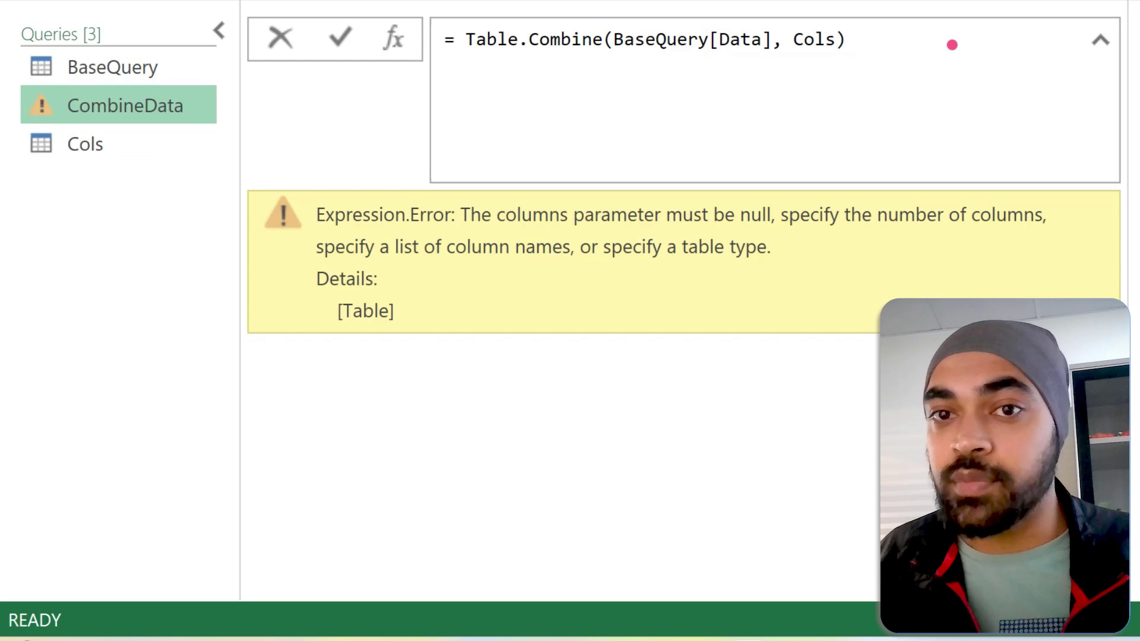
type("[Column1")
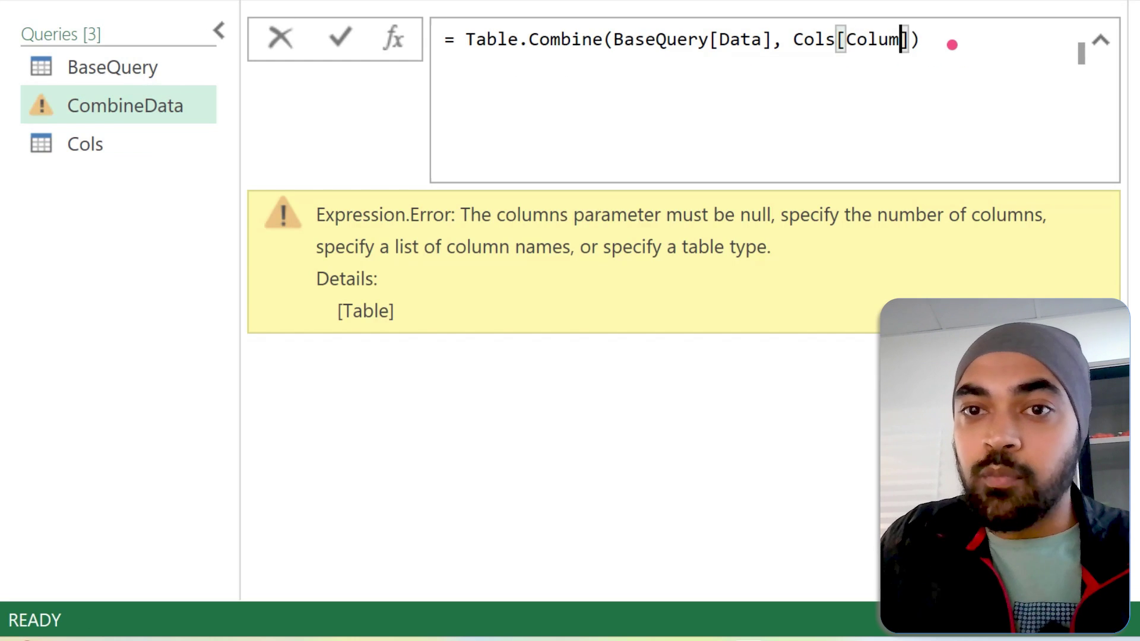
key("End")
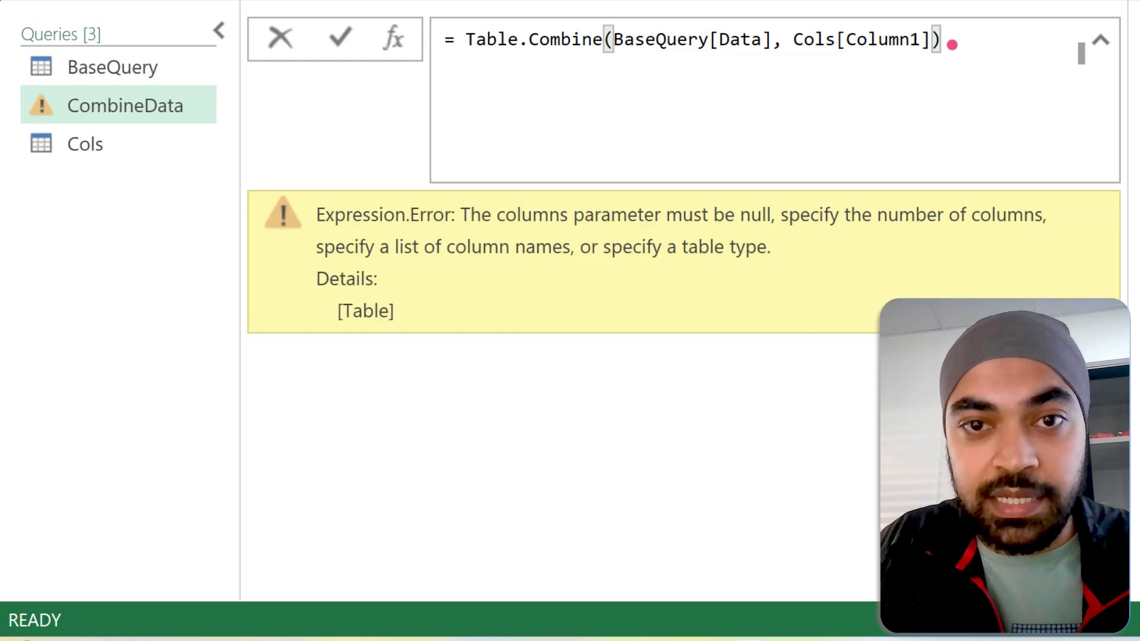
key("Return")
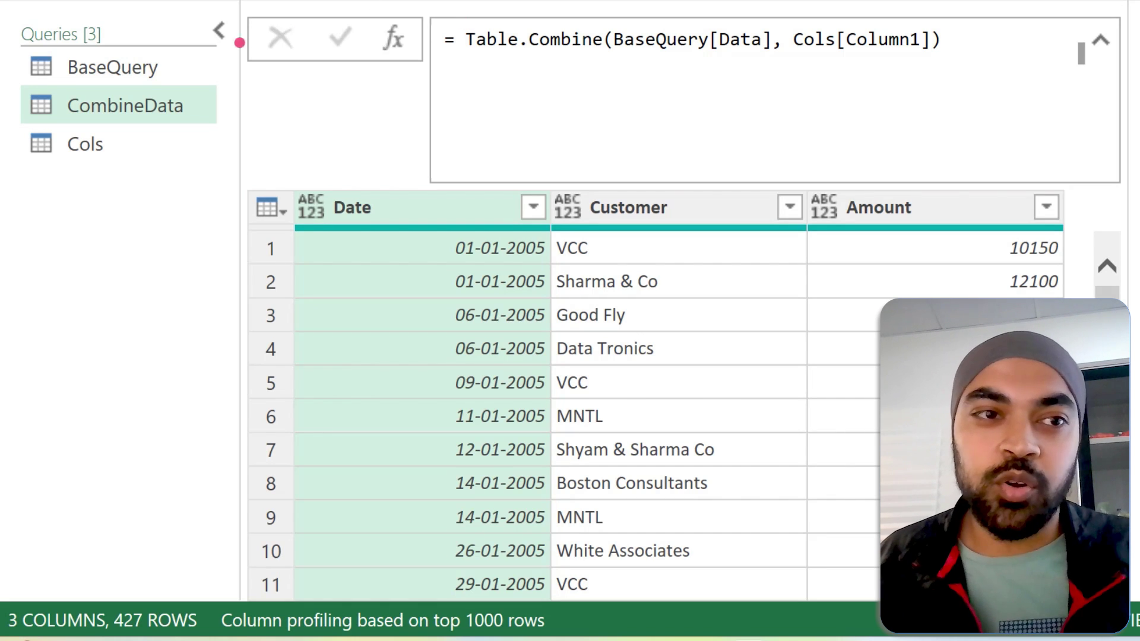
mouse_move(115, 51)
left_mouse_down()
mouse_move(144, 79)
mouse_move(122, 74)
left_mouse_up()
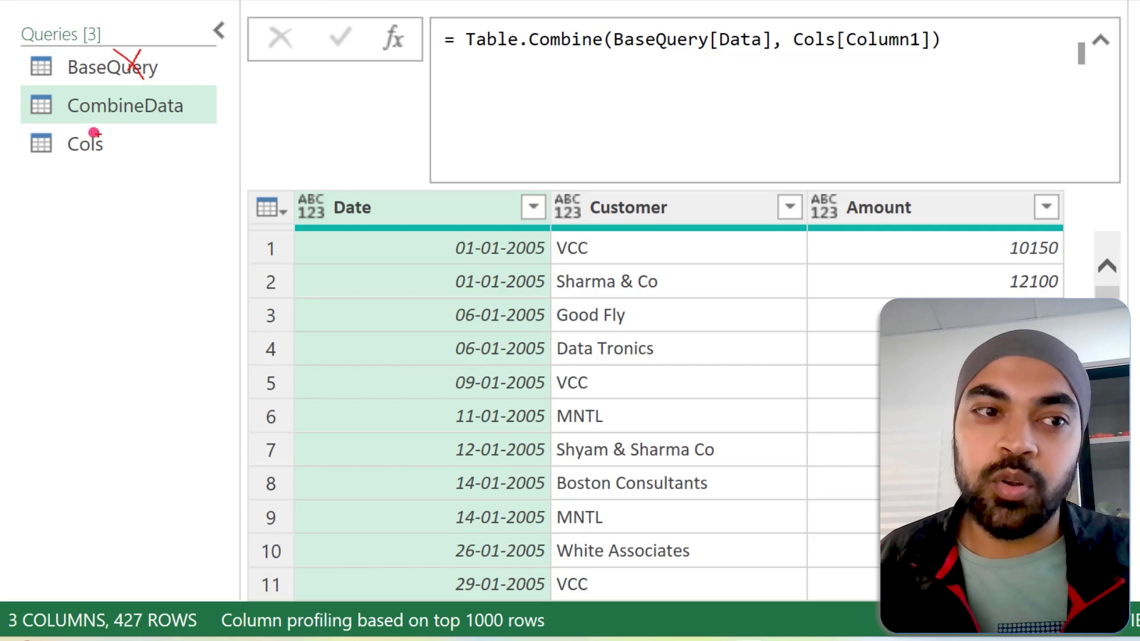
mouse_move(89, 131)
left_mouse_down()
mouse_move(120, 164)
mouse_move(83, 166)
left_mouse_up()
left_click_drag(186, 106, 214, 87)
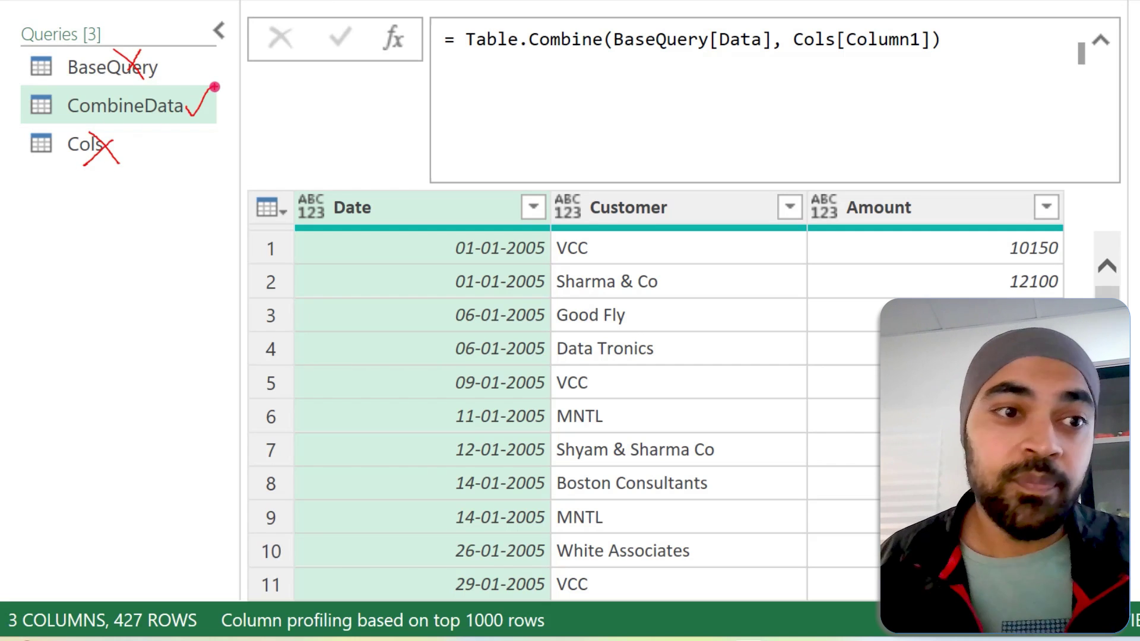
key("e")
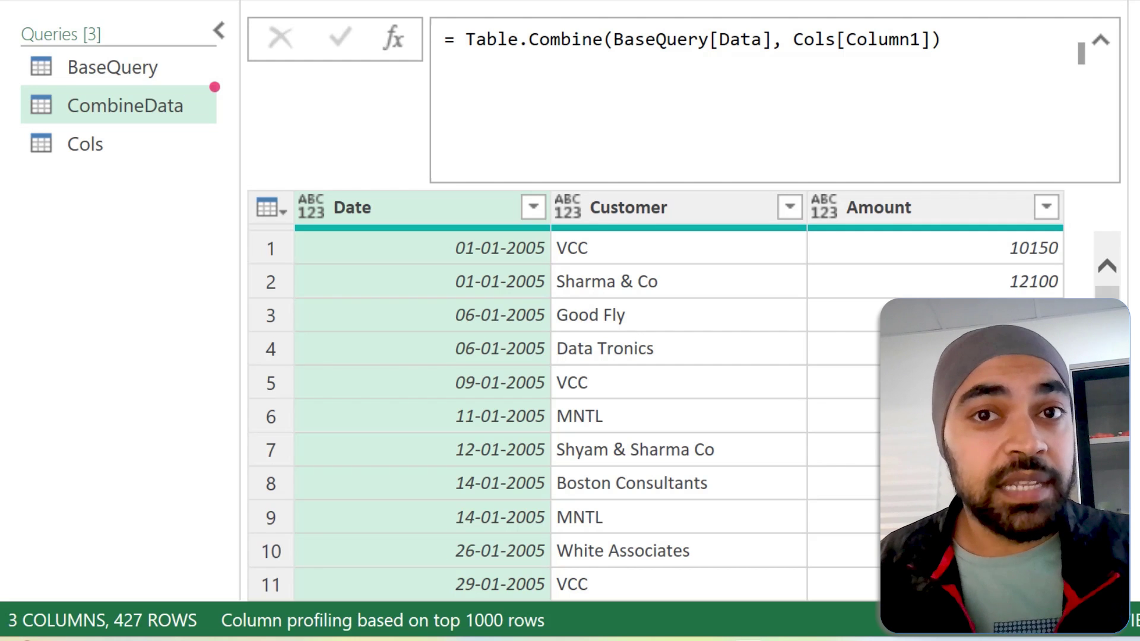
left_click(91, 143)
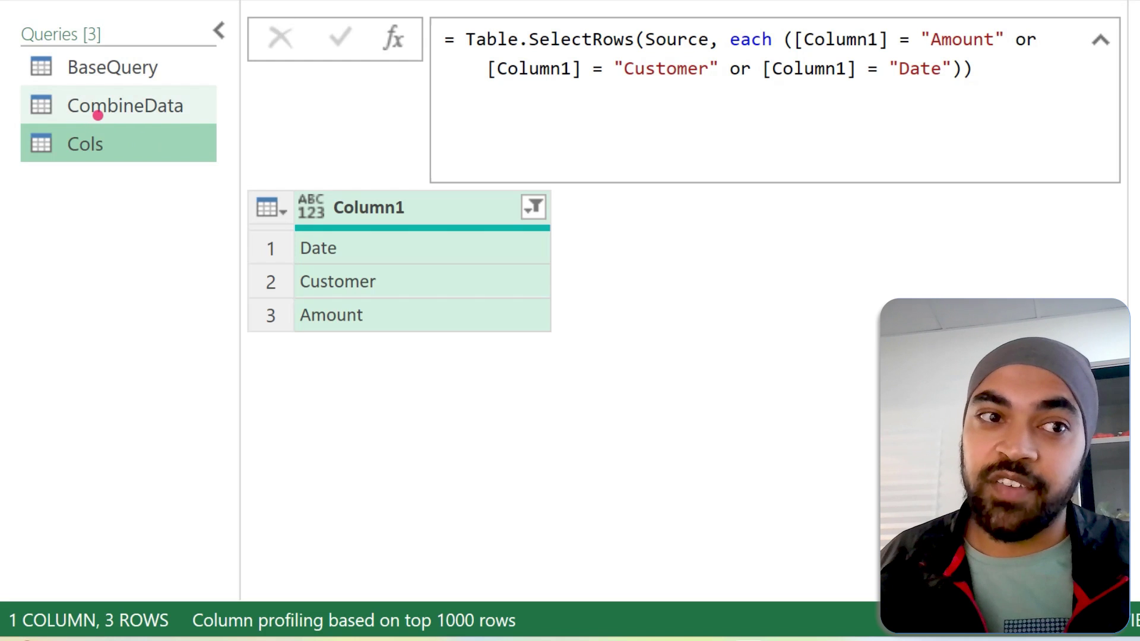
Step: Change the data type of the Date column in the CombineData query to Date
left_click(98, 116)
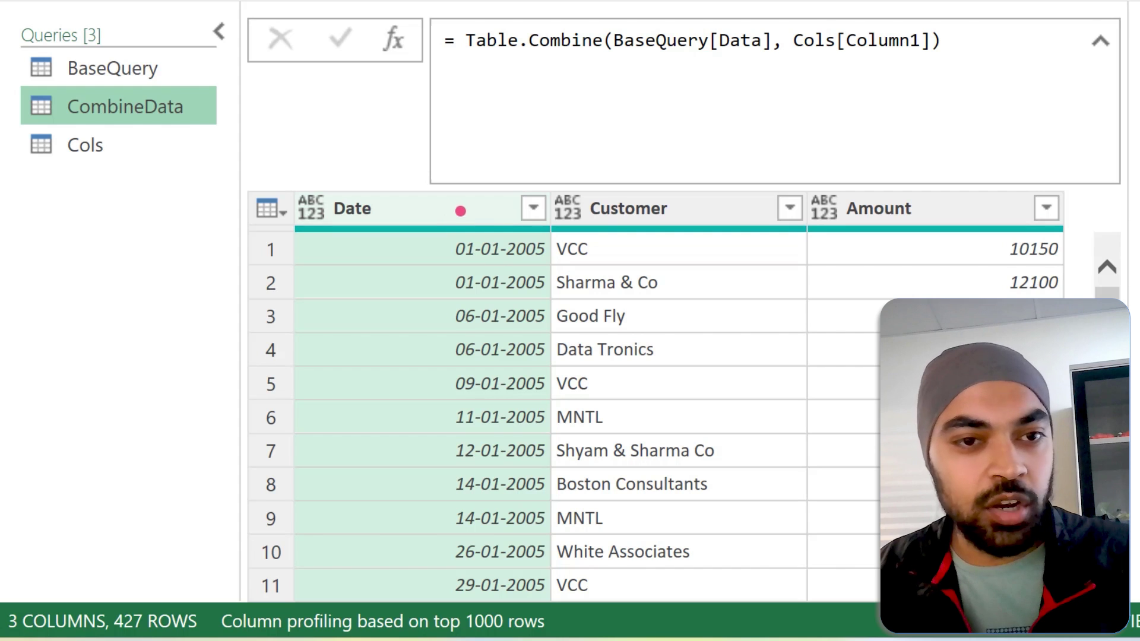
left_click(922, 204)
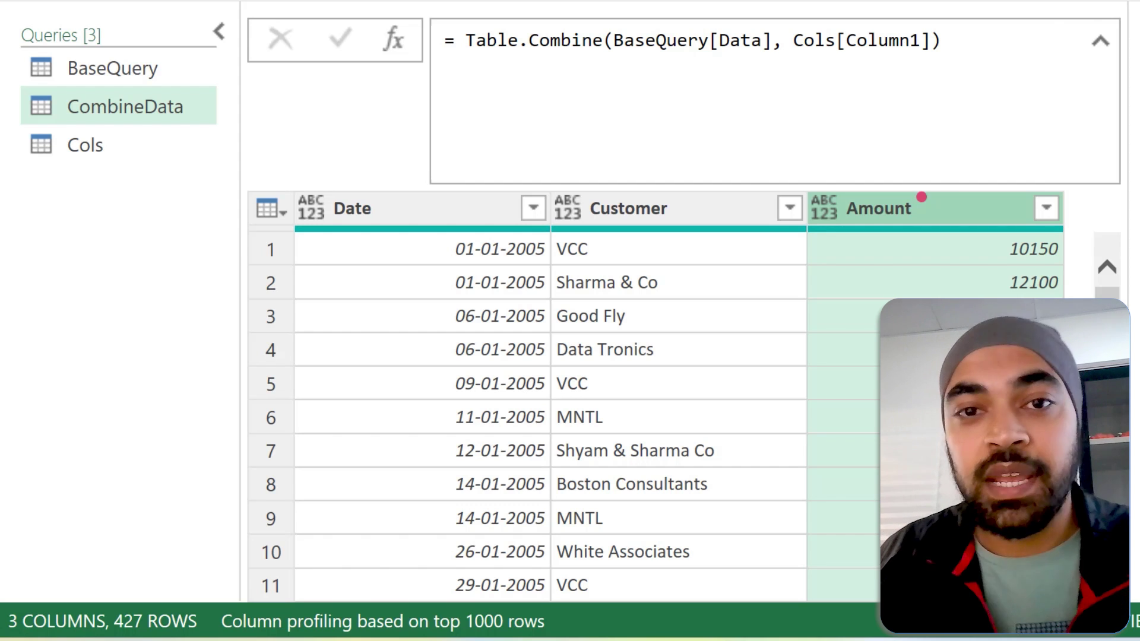
left_click(310, 205)
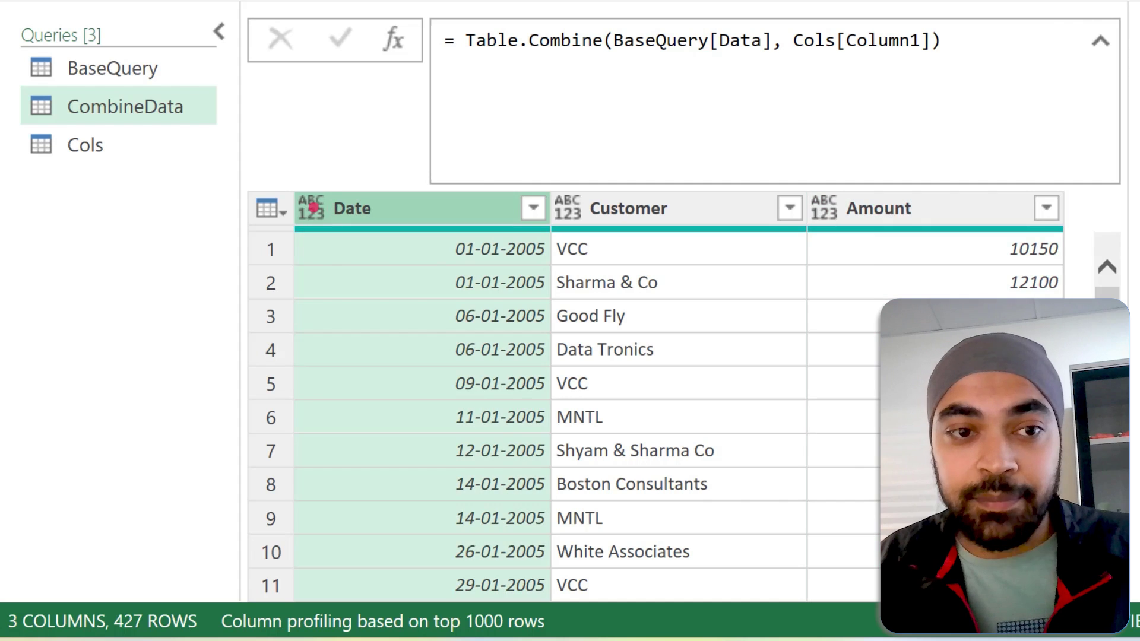
left_click(310, 205)
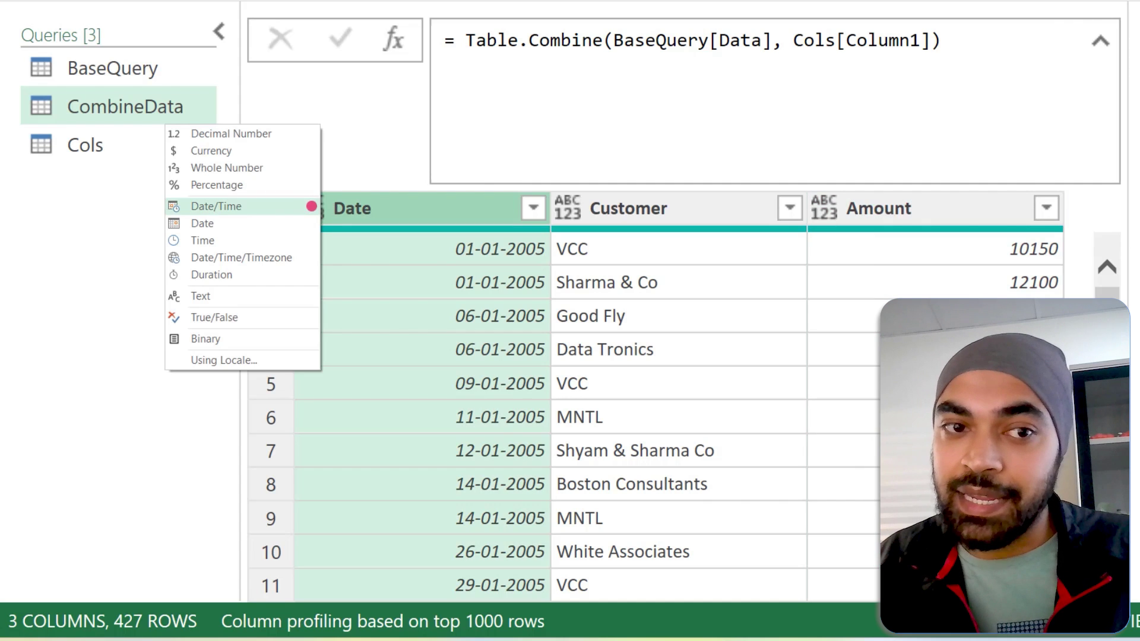
left_click(242, 224)
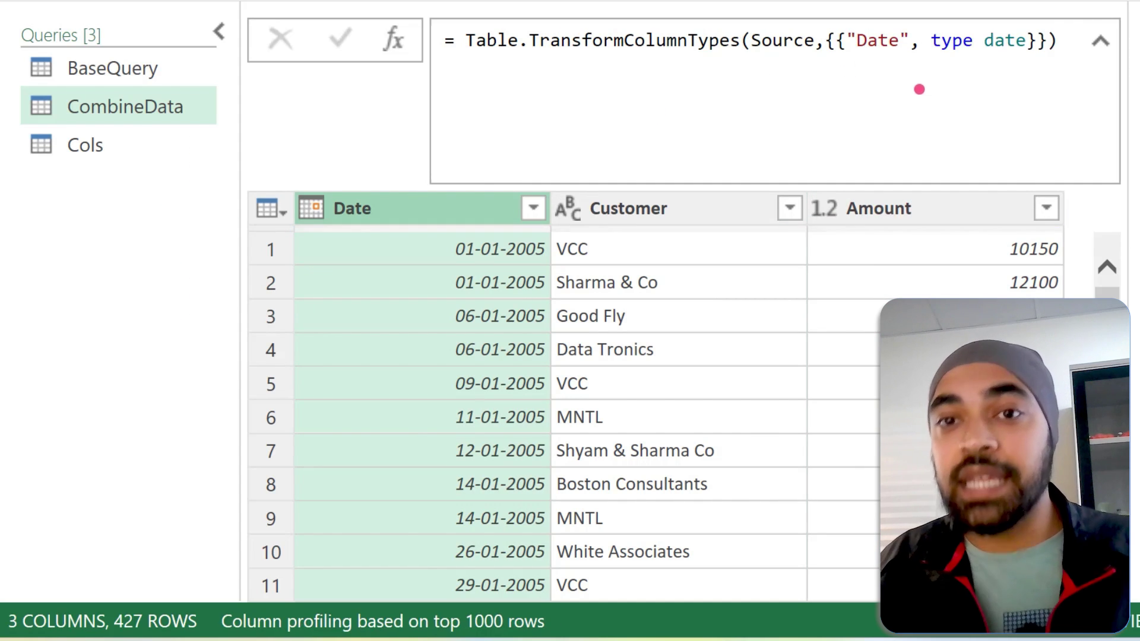
left_click_drag(839, 23, 918, 56)
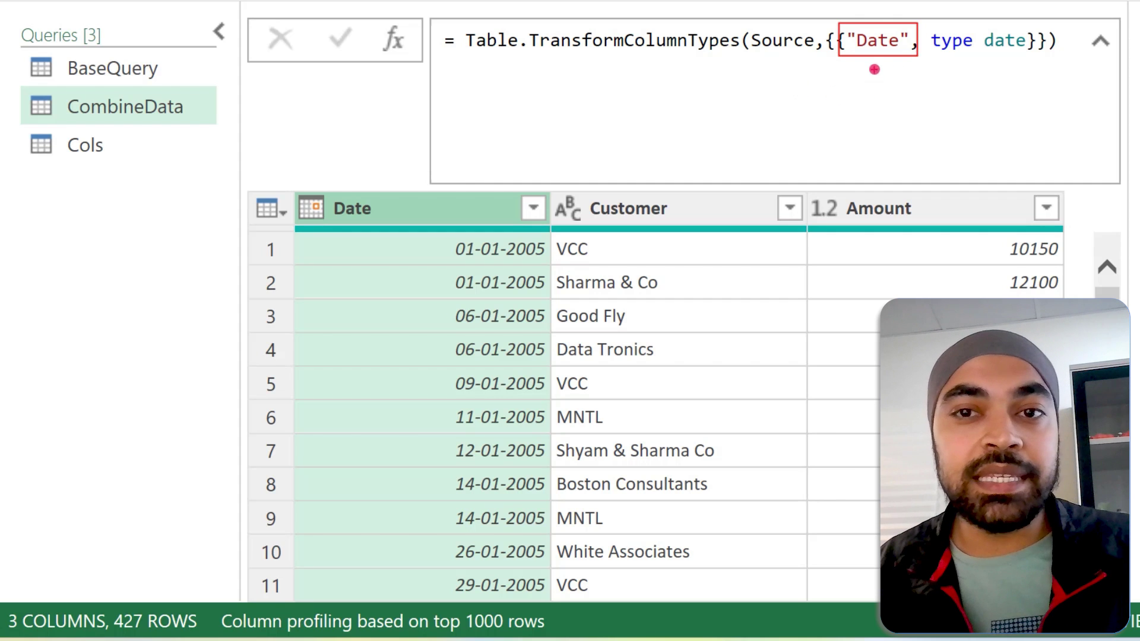
mouse_move(875, 70)
left_mouse_down()
mouse_move(875, 107)
mouse_move(878, 64)
mouse_move(890, 76)
left_mouse_up()
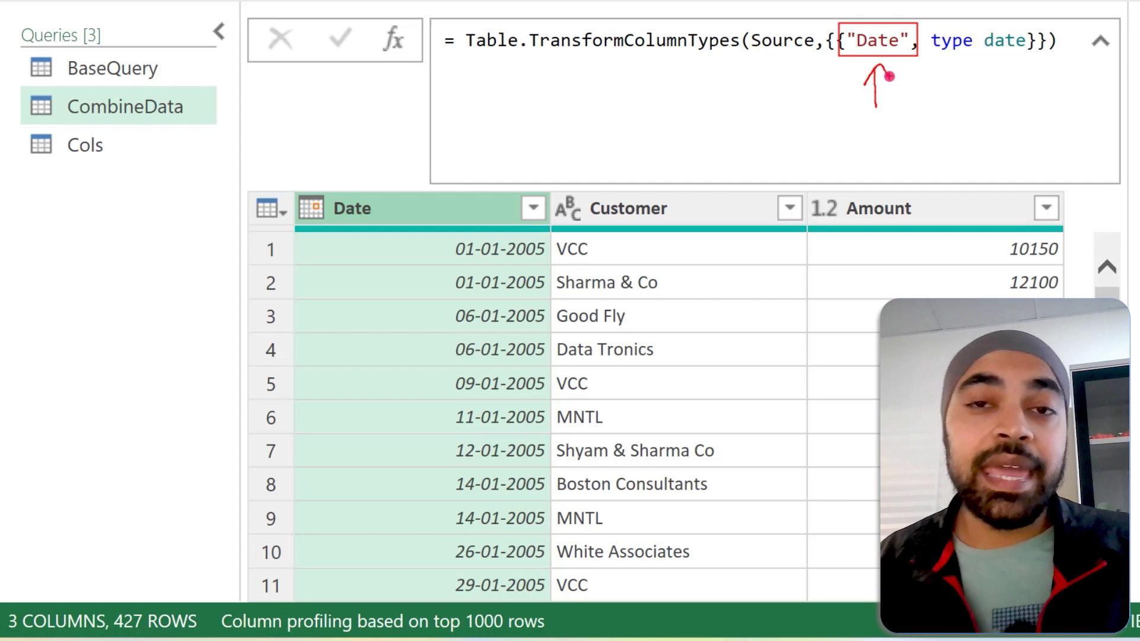
key("Escape")
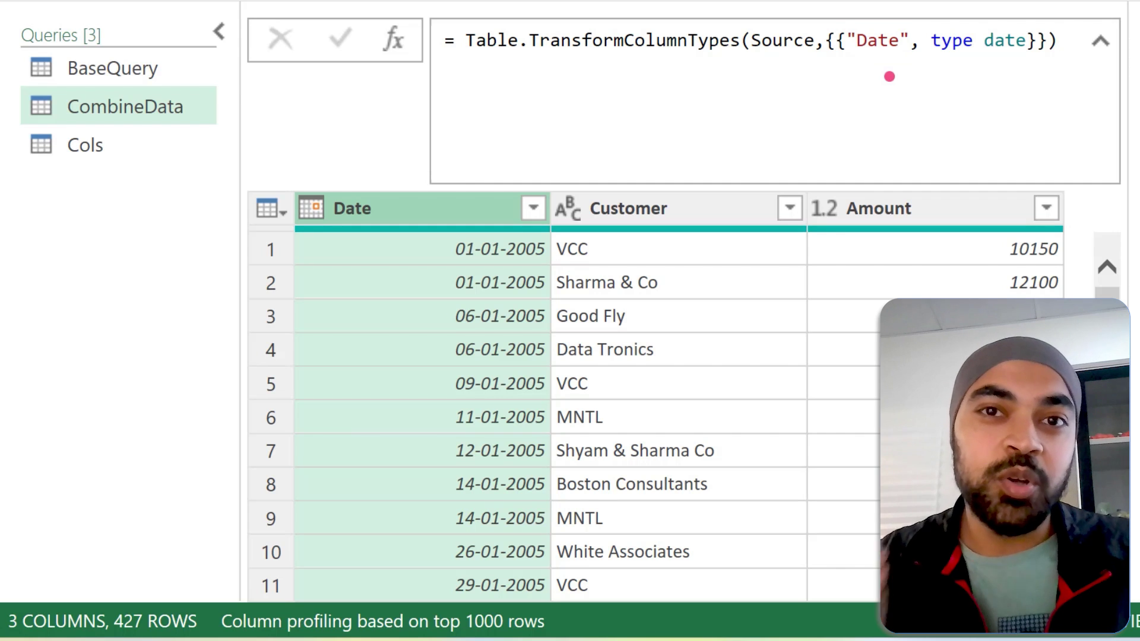